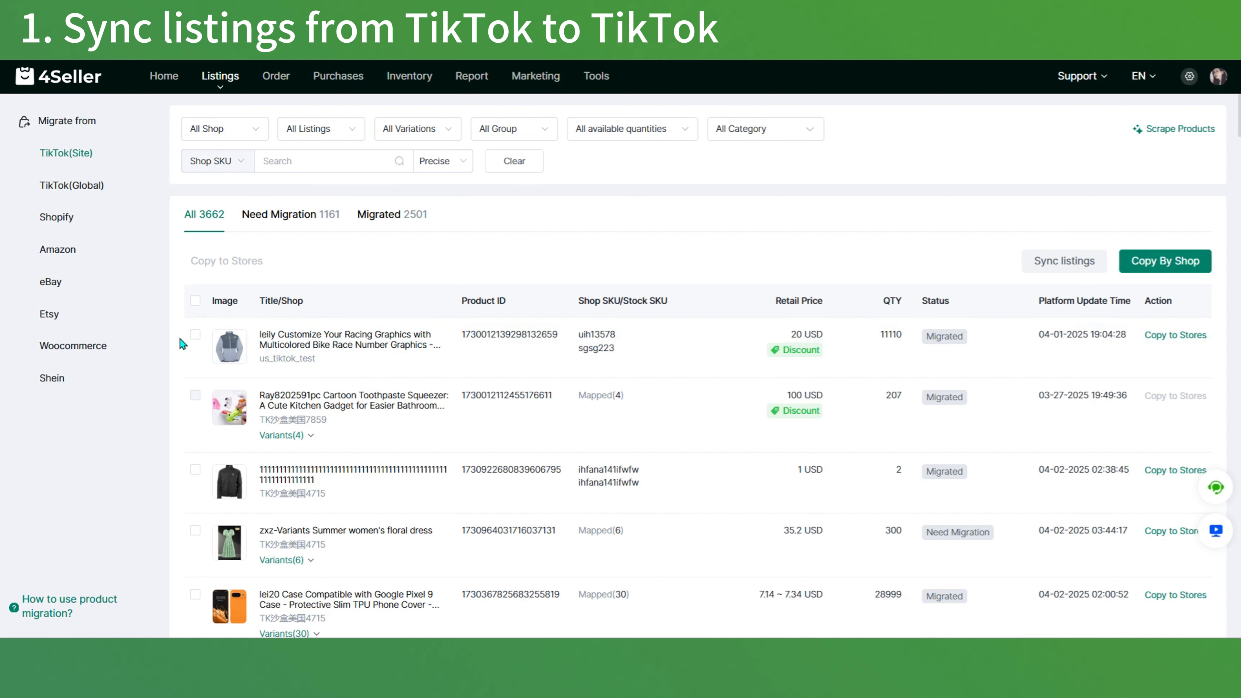
Step: Copy the racing graphics jacket and black jacket listings to the TikTok(Site) shop tiktok_testIndividual and view the generated drafts
{"action": "left_click", "coordinate": [196, 337]}
{"action": "left_click", "coordinate": [195, 470]}
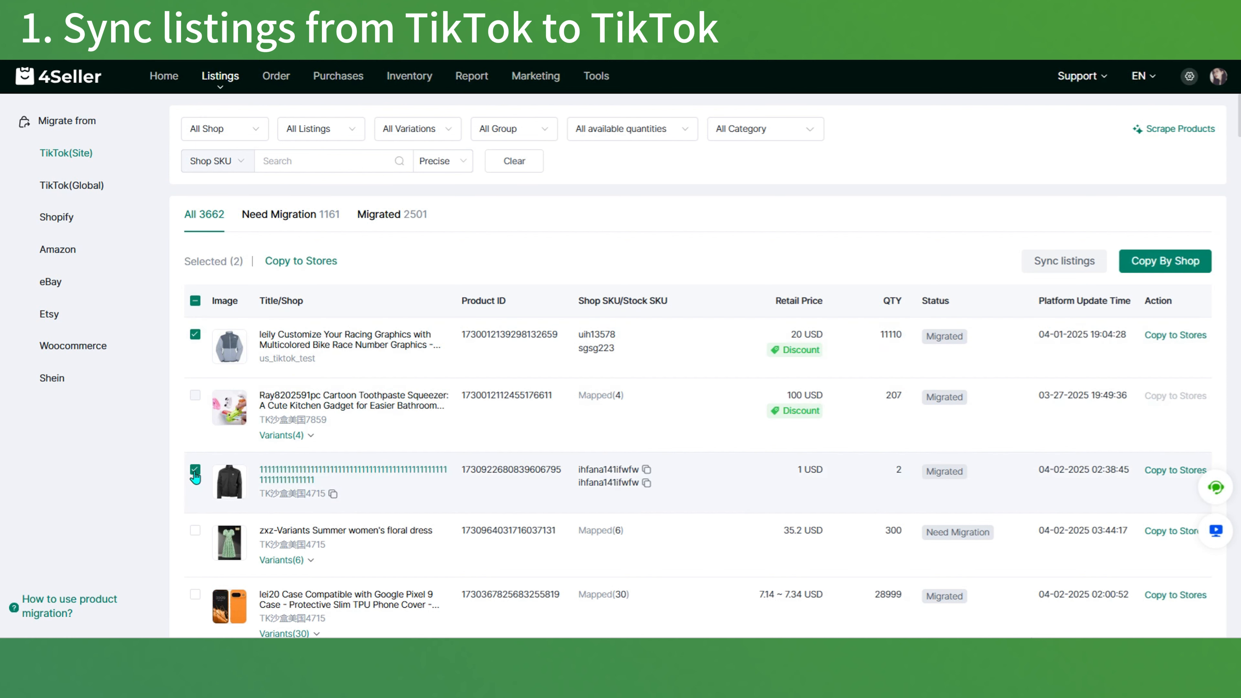
{"action": "left_click", "coordinate": [307, 262]}
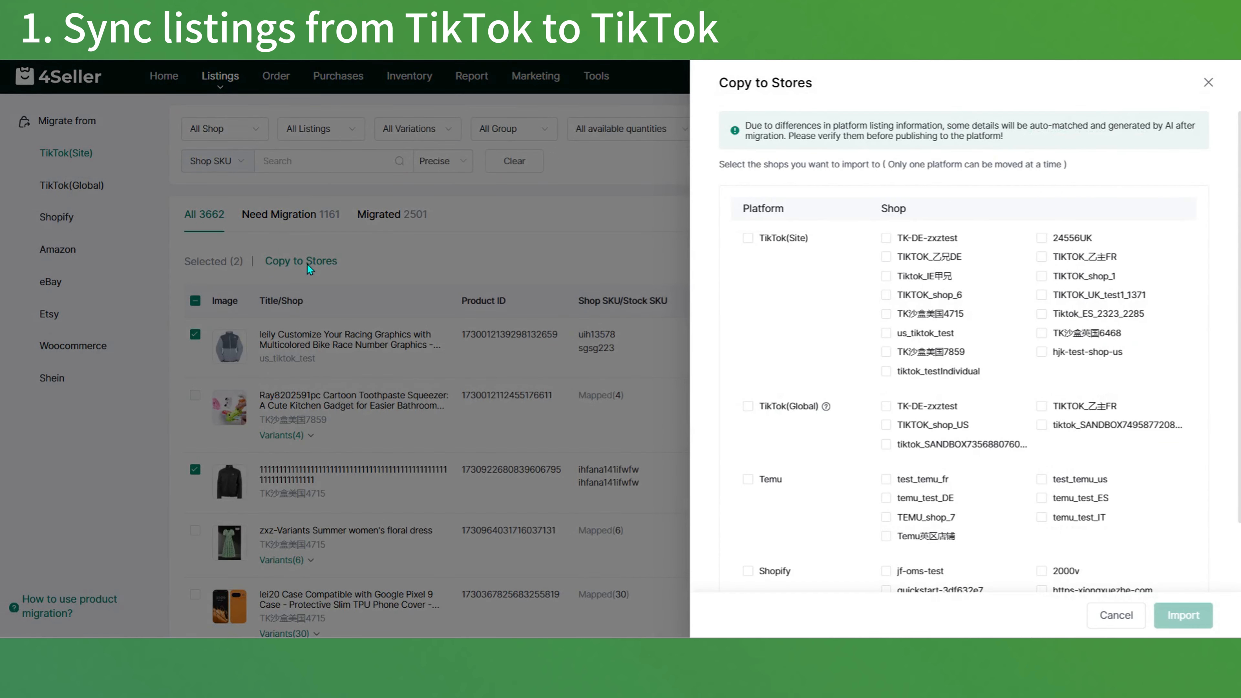
{"action": "left_click", "coordinate": [907, 371]}
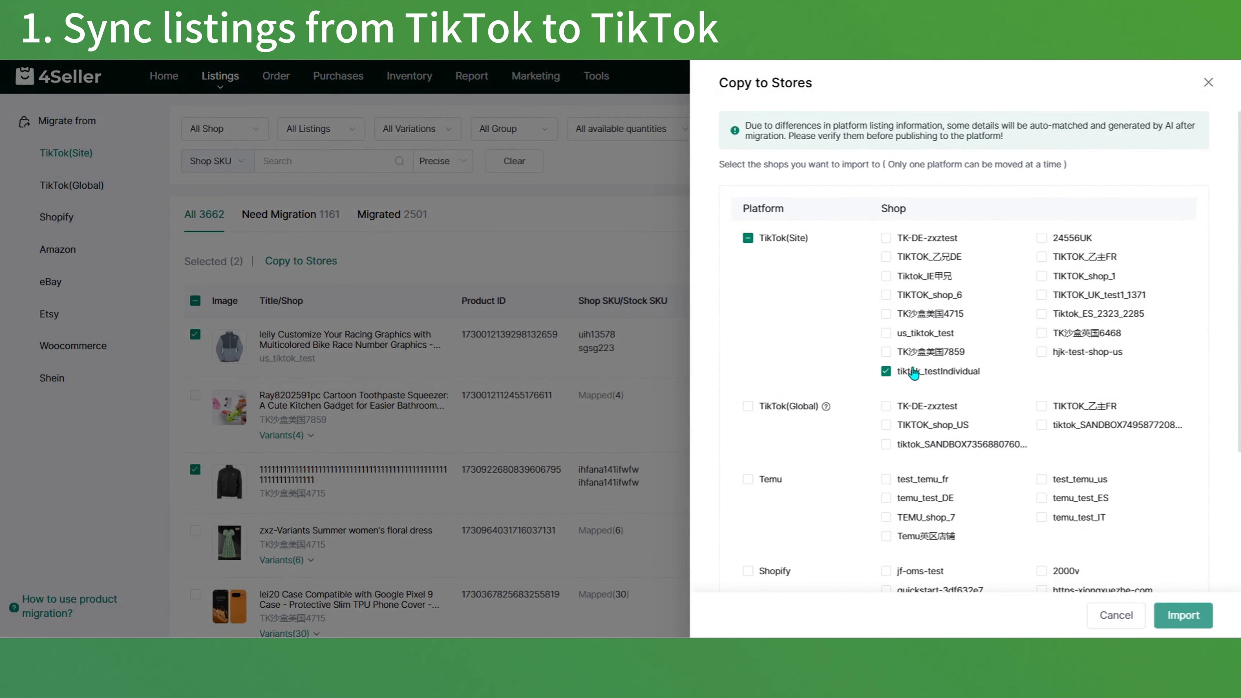
{"action": "scroll", "coordinate": [929, 393], "scroll_direction": "down", "scroll_amount": 3}
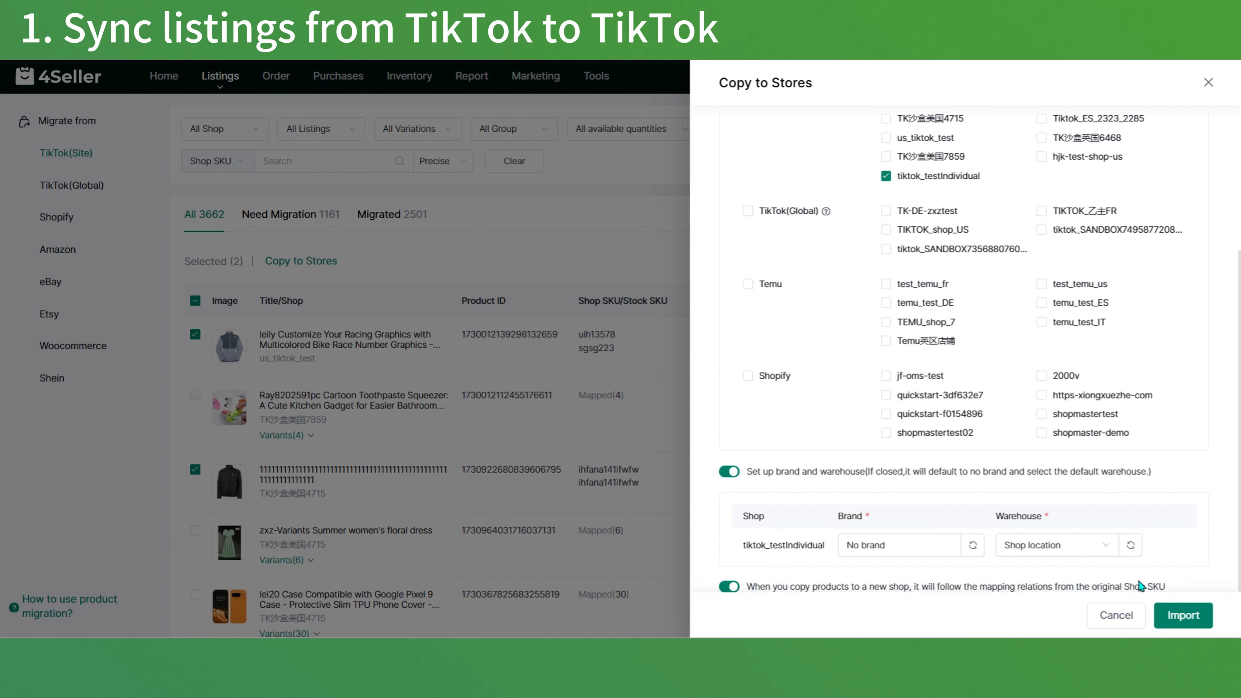
{"action": "left_click", "coordinate": [1178, 619]}
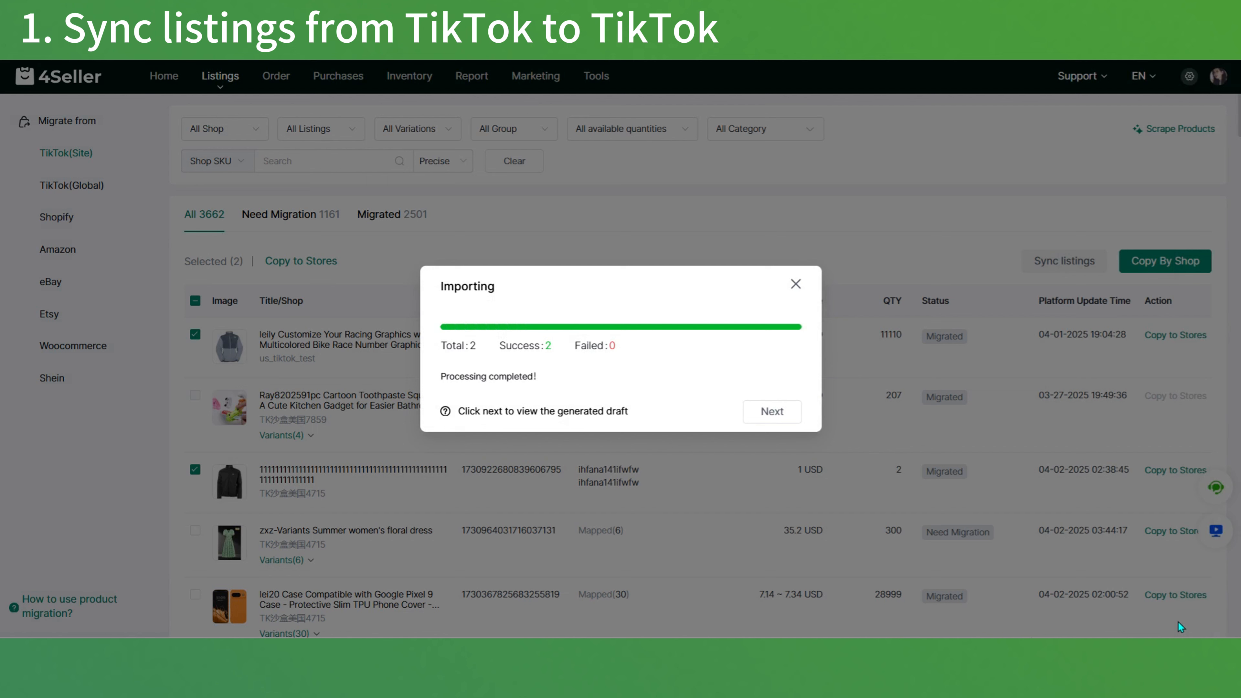
{"action": "left_click", "coordinate": [770, 416]}
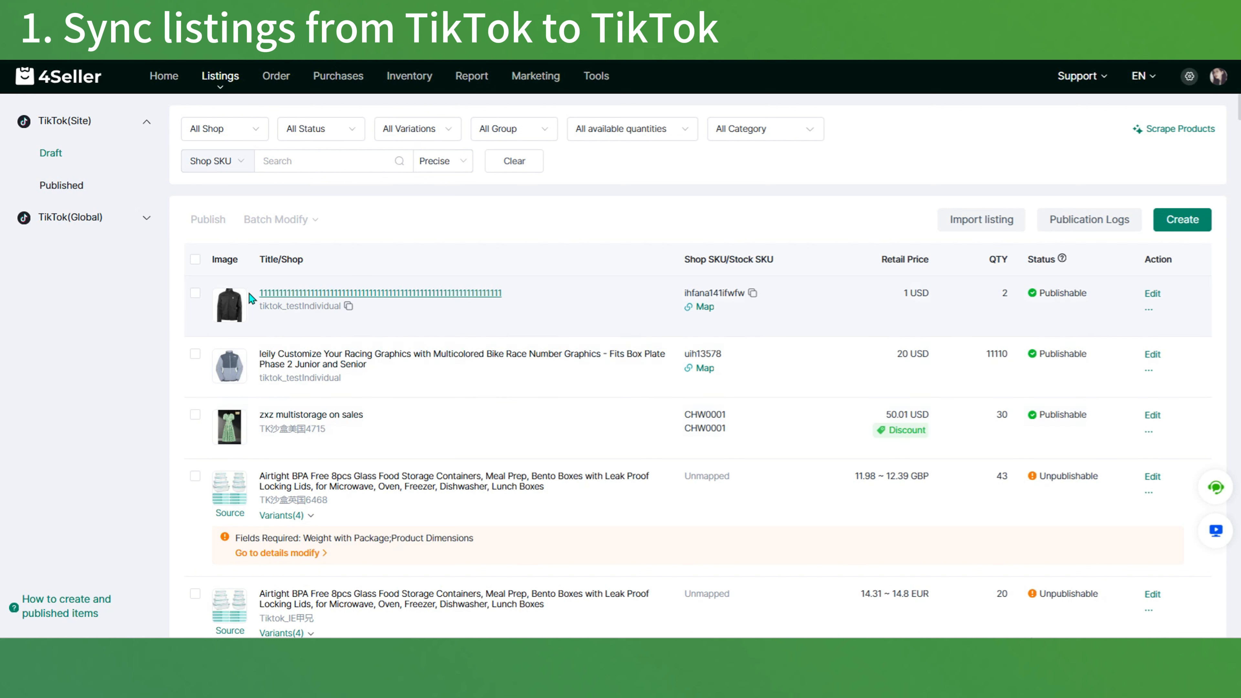
Step: Open the two tiktok_testIndividual jacket drafts in the bulk editor, and save and publish them
{"action": "left_click", "coordinate": [195, 294]}
{"action": "left_click", "coordinate": [196, 355]}
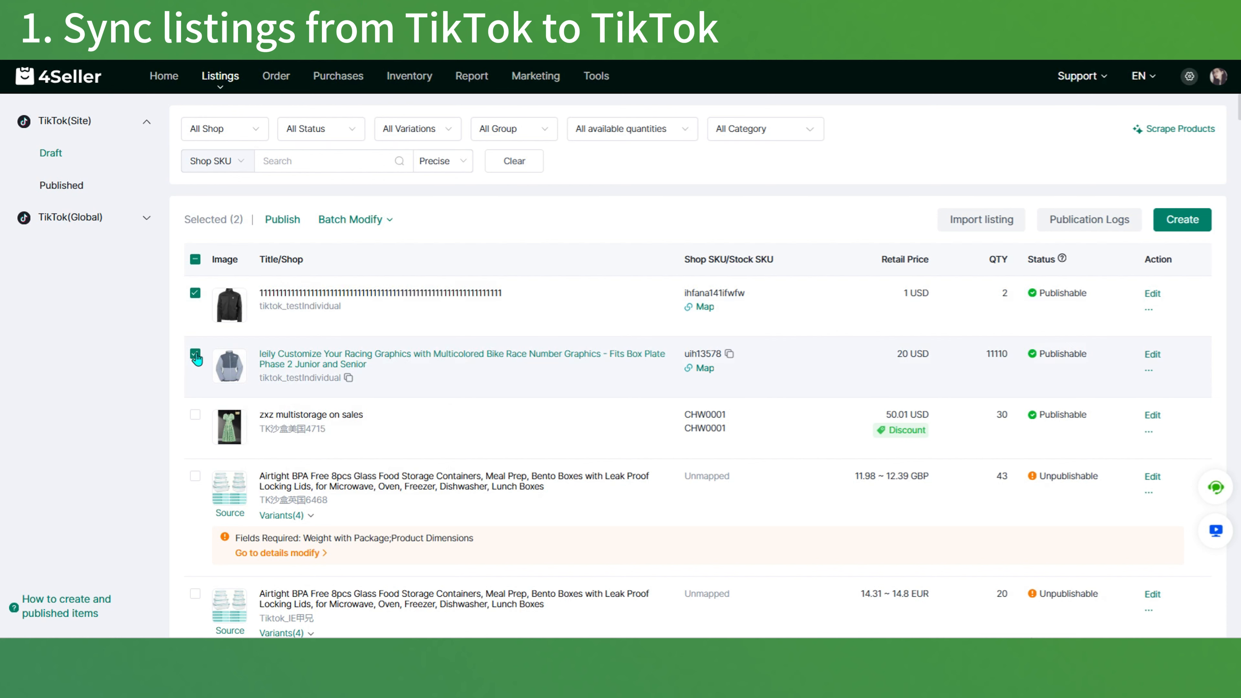
{"action": "left_click", "coordinate": [350, 219]}
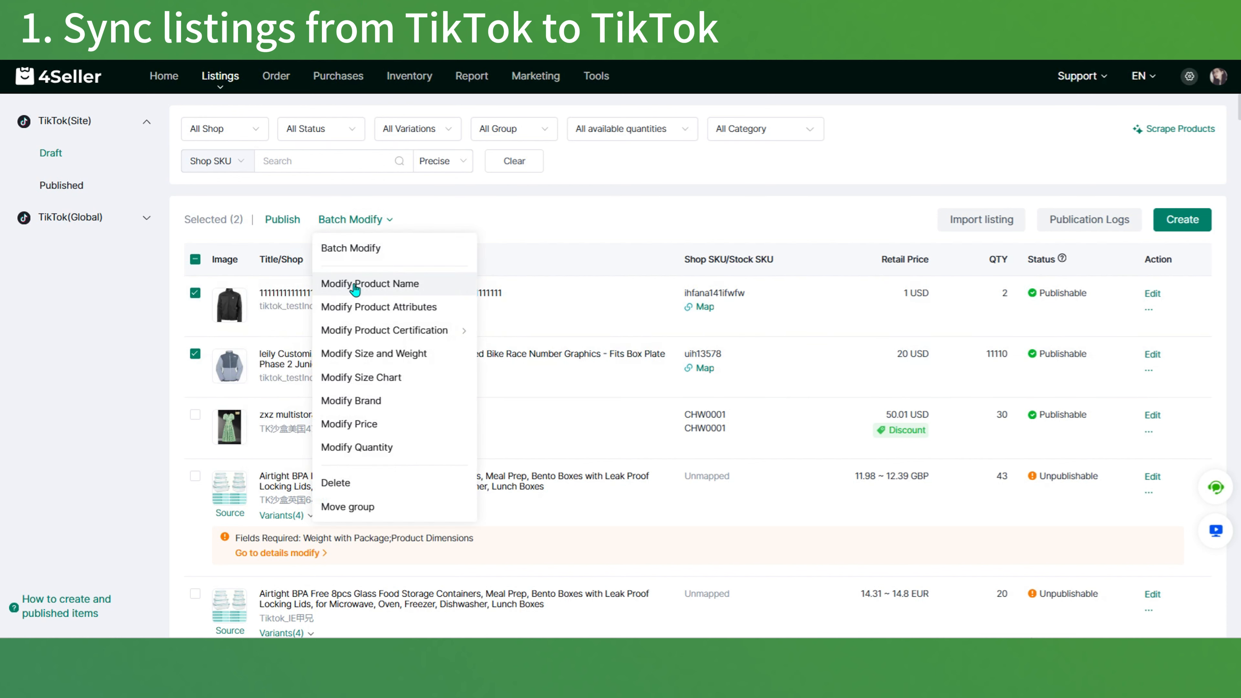
{"action": "left_click", "coordinate": [366, 249]}
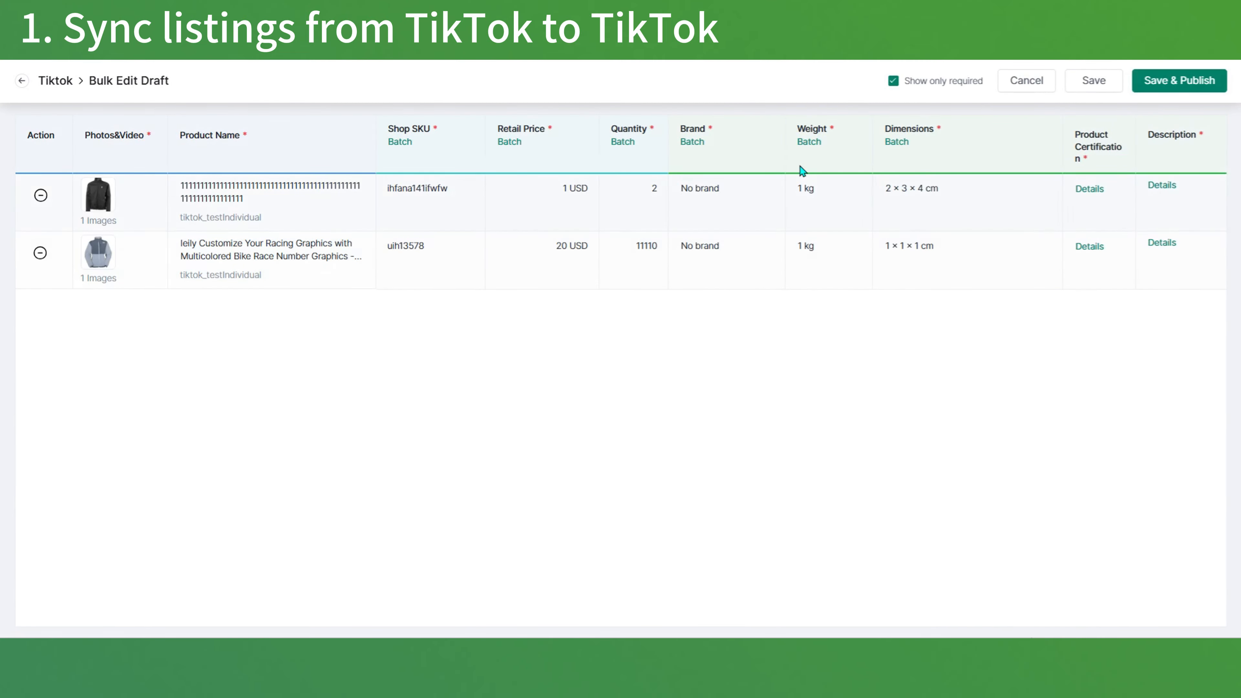
{"action": "left_click", "coordinate": [1156, 84]}
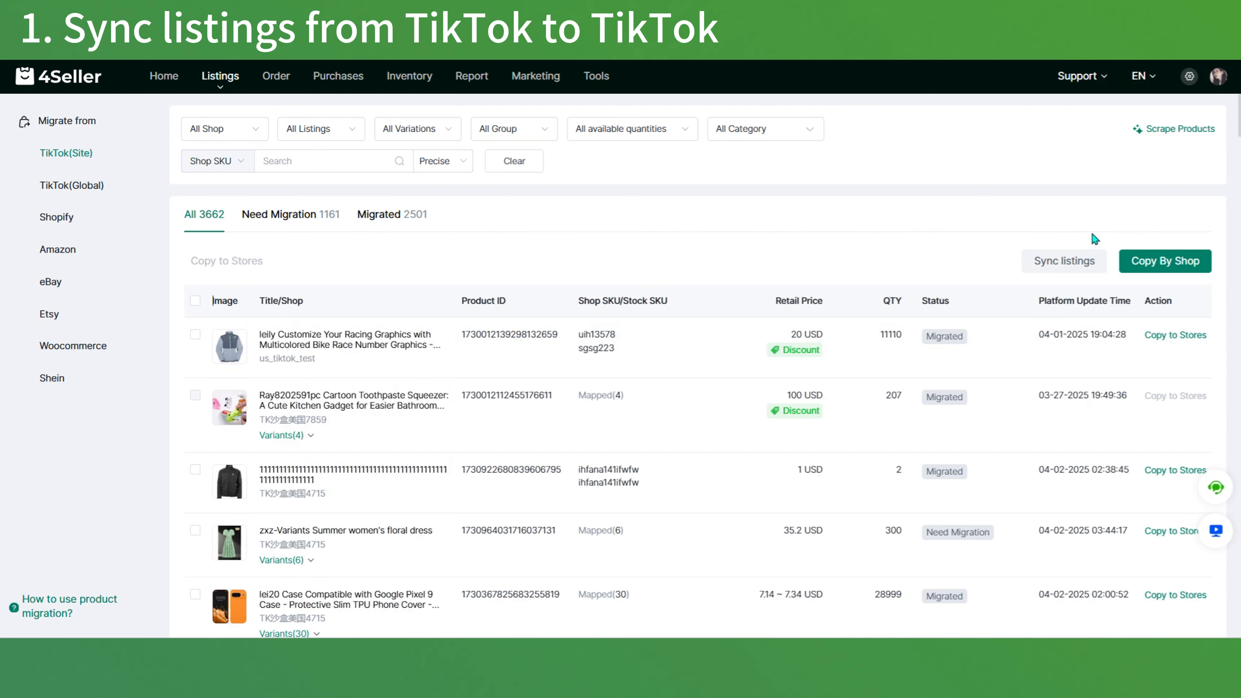
Step: Copy all active products from shop TK-DE-zxztest to TikTok(Site) shop tiktok_testIndividual and view the generated drafts
{"action": "left_click", "coordinate": [1150, 262]}
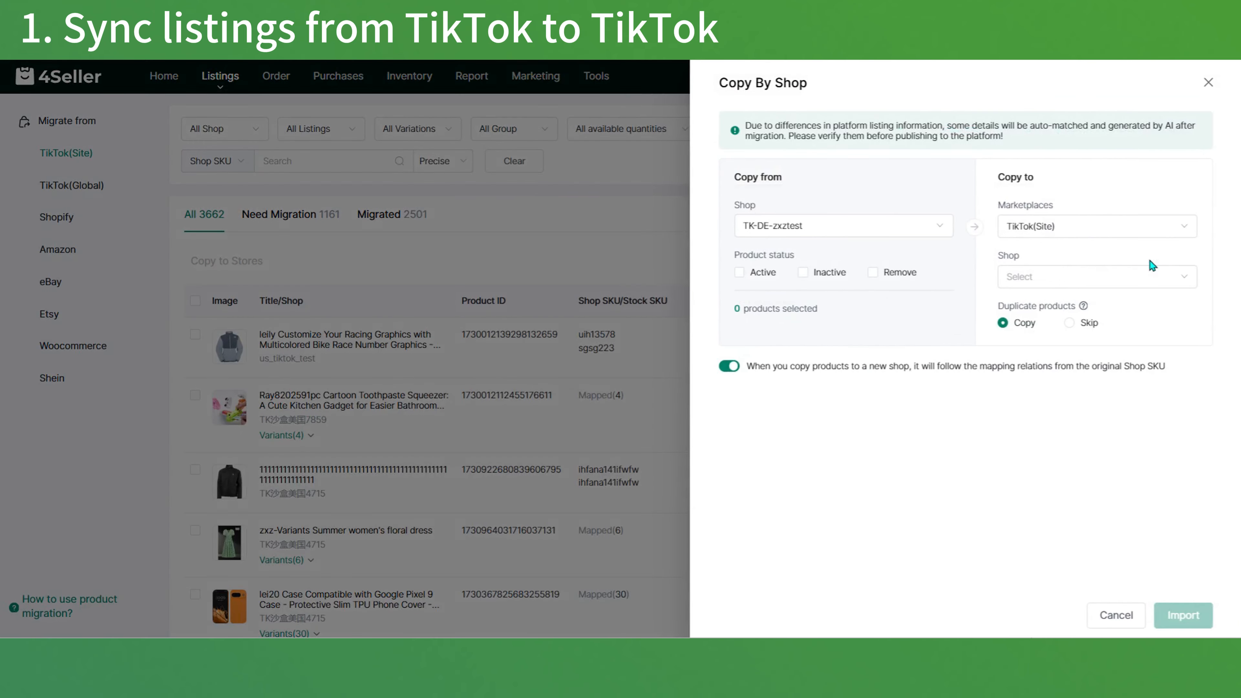
{"action": "left_click", "coordinate": [758, 276]}
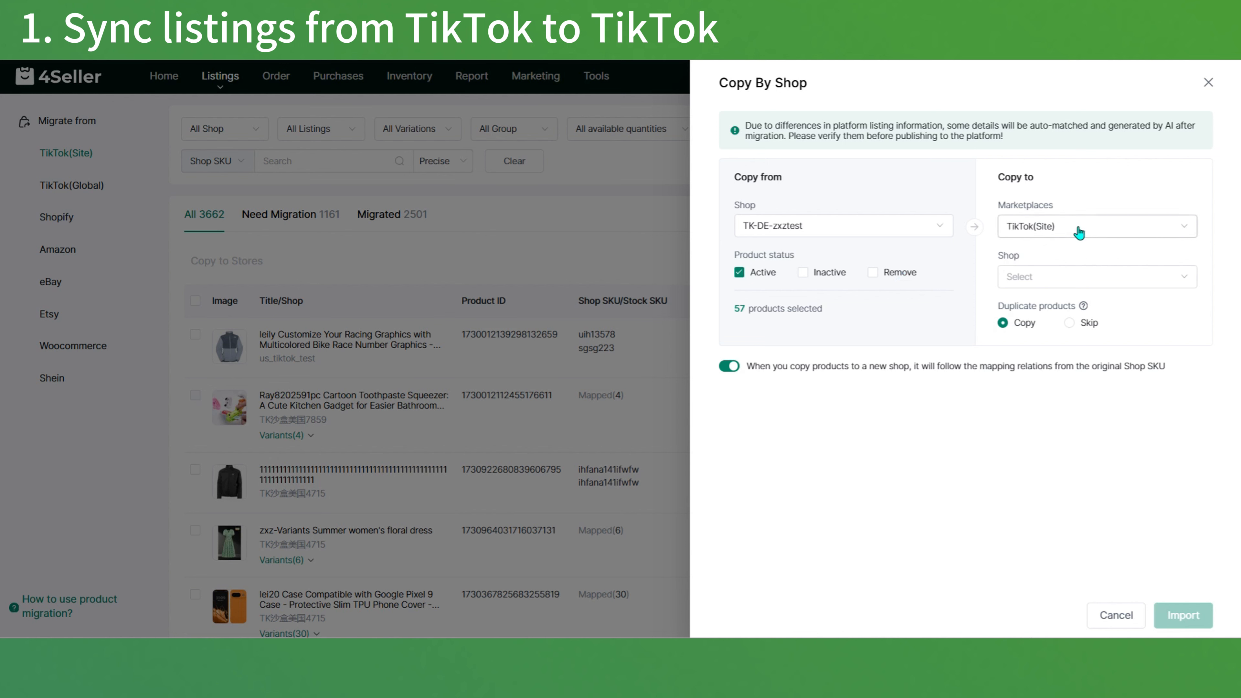
{"action": "left_click", "coordinate": [1074, 276]}
{"action": "scroll", "coordinate": [1075, 420], "scroll_direction": "down", "scroll_amount": 4}
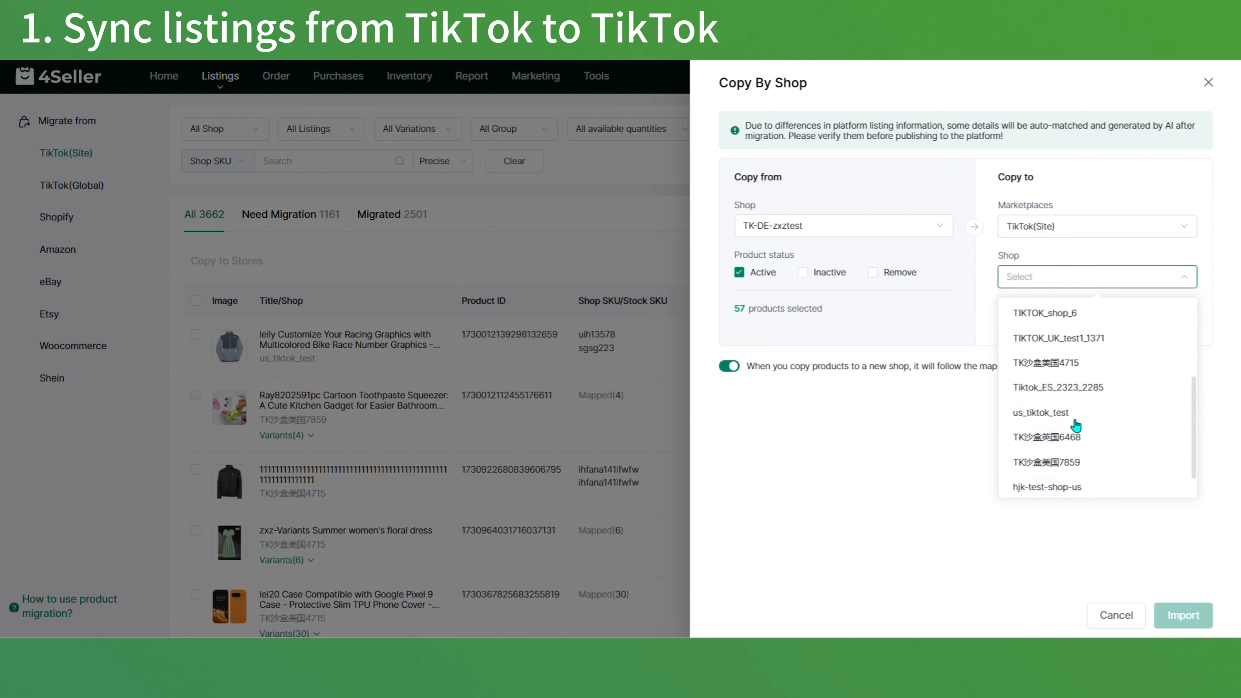
{"action": "left_click", "coordinate": [1076, 481]}
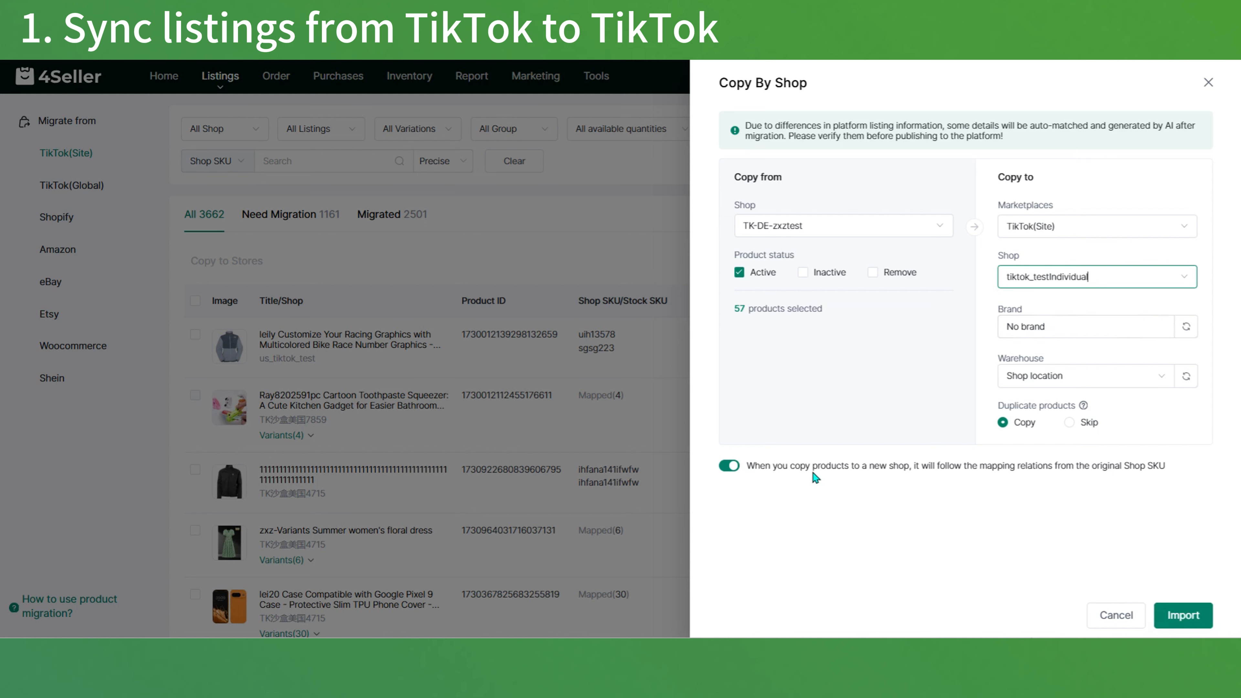
{"action": "mouse_move", "coordinate": [1084, 408]}
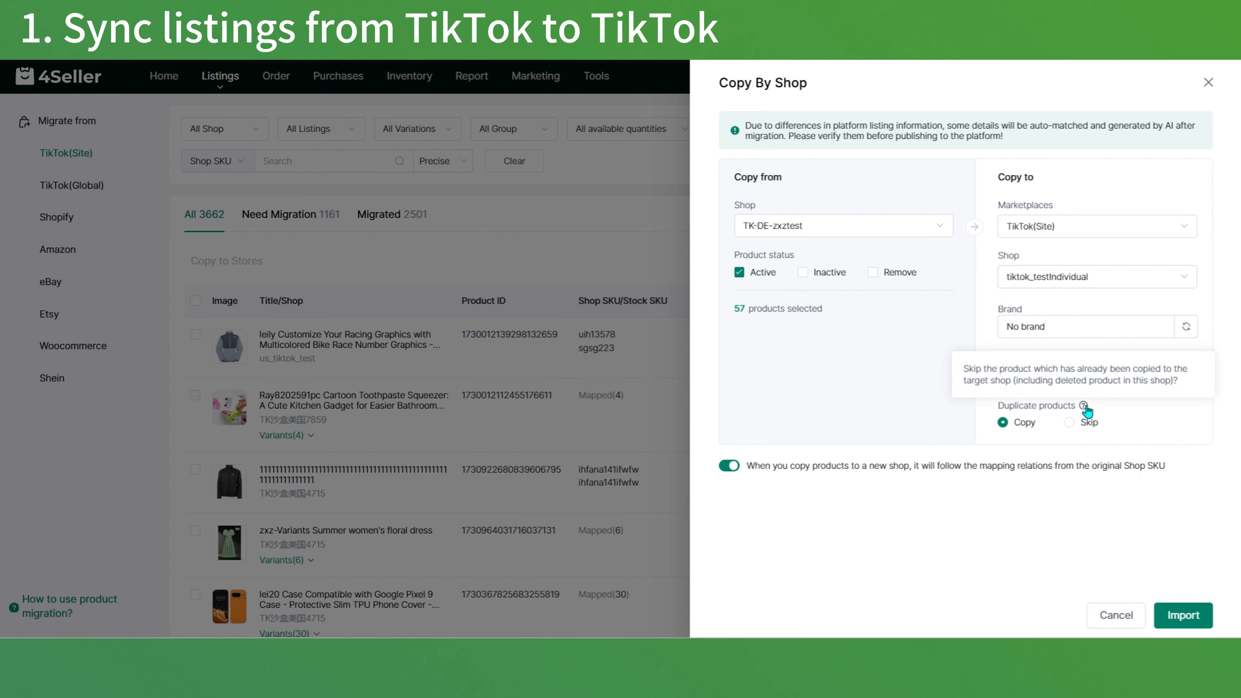
{"action": "left_click", "coordinate": [1184, 621]}
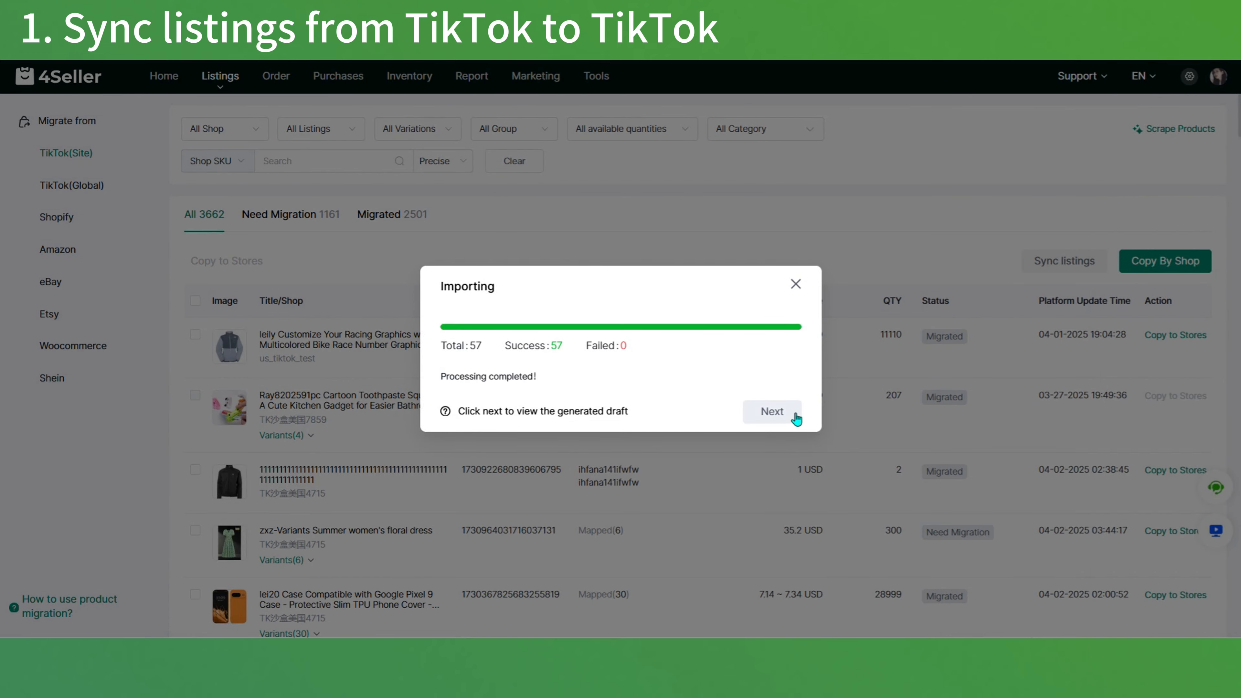
{"action": "left_click", "coordinate": [792, 416]}
Step: Select the candle warmer lamp and Lei224 dress drafts and open them for batch modification
{"action": "left_click", "coordinate": [195, 293]}
{"action": "left_click", "coordinate": [195, 409]}
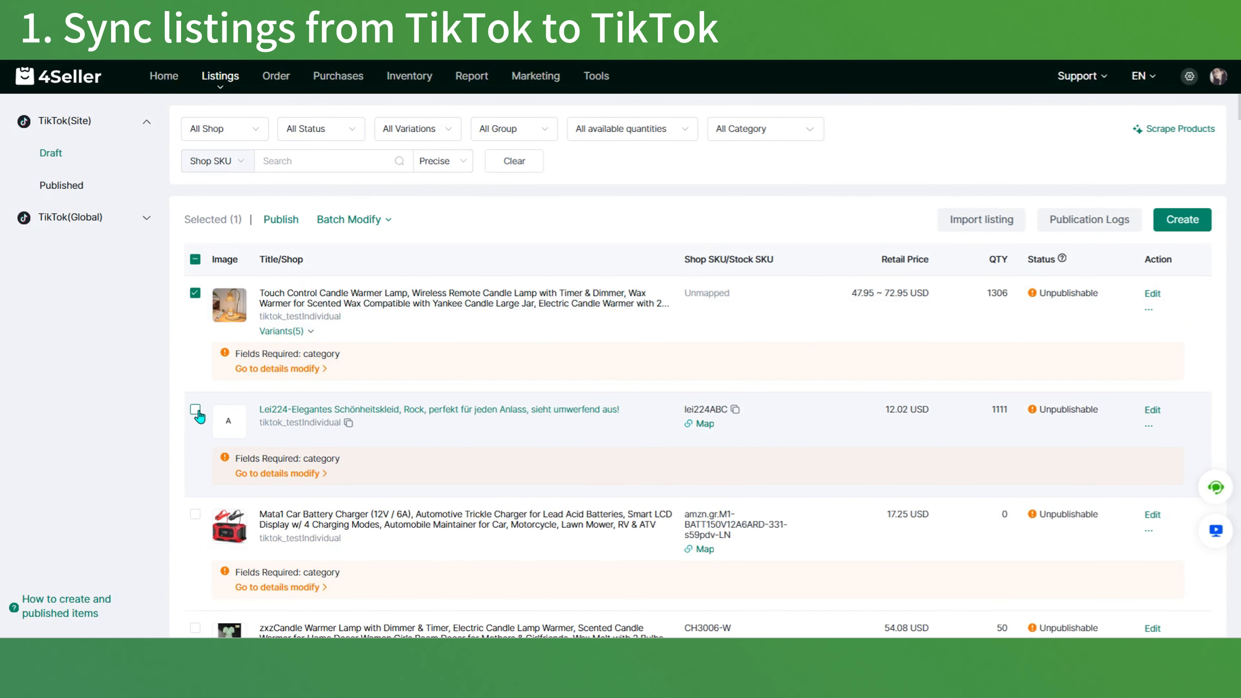
{"action": "left_click", "coordinate": [350, 219]}
{"action": "left_click", "coordinate": [382, 254]}
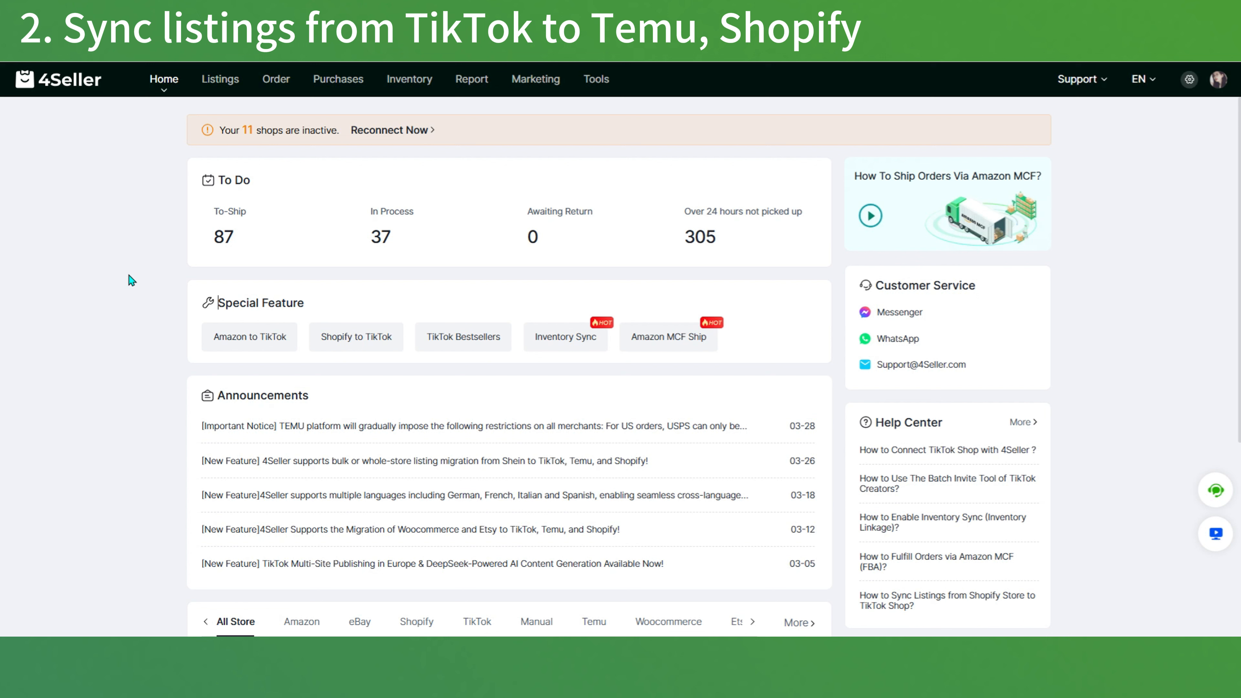
Step: From the TikTok(Site) migration list, copy the racing graphics jacket and candle warmer lamp listings to Temu英区店铺 and view the drafts
{"action": "mouse_move", "coordinate": [221, 82]}
{"action": "left_click", "coordinate": [244, 213]}
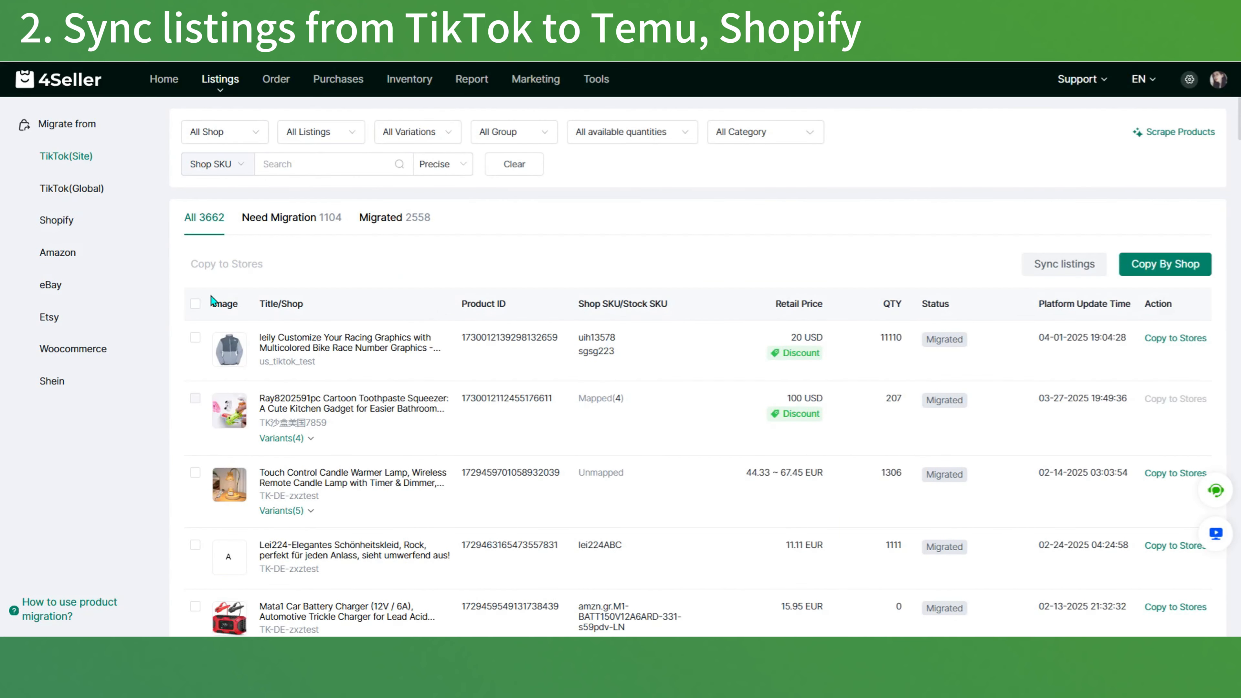
{"action": "left_click", "coordinate": [195, 337]}
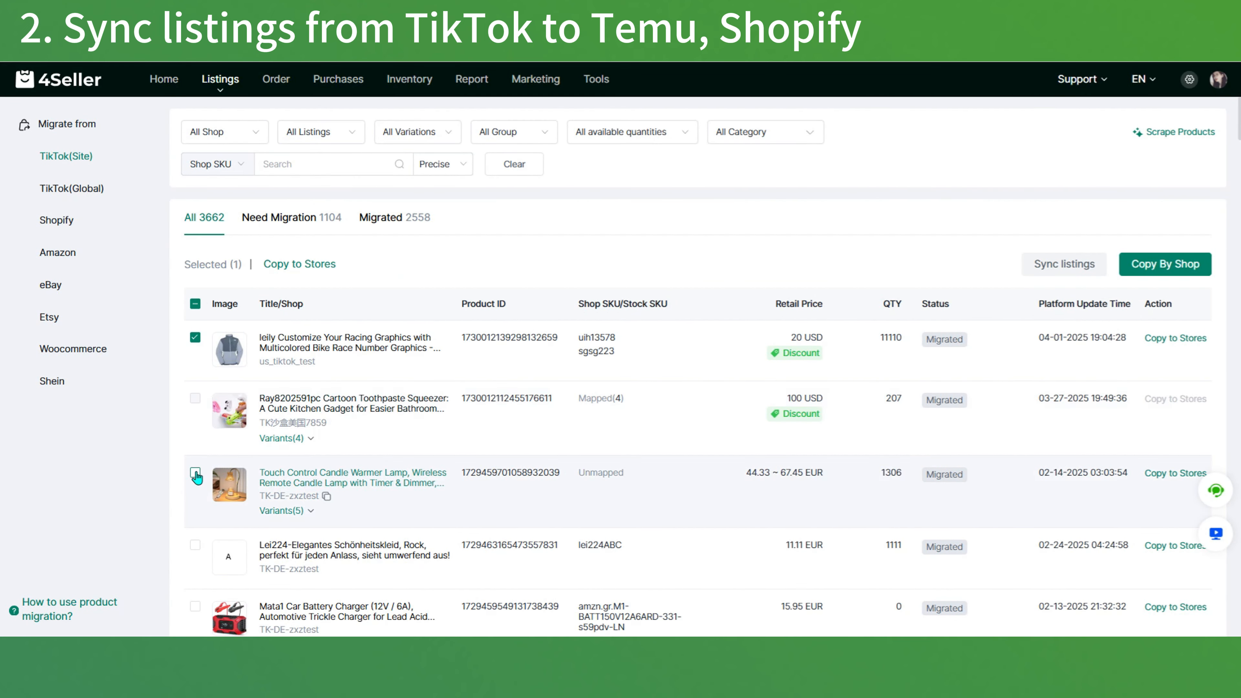
{"action": "left_click", "coordinate": [195, 473]}
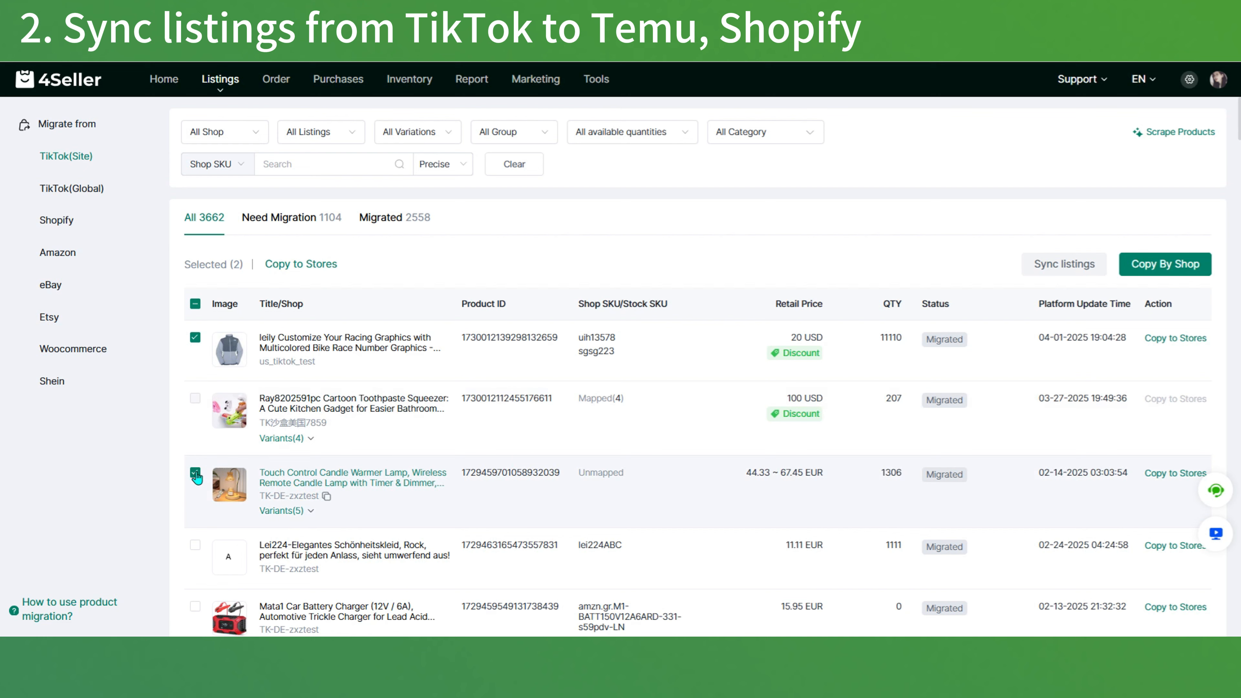
{"action": "left_click", "coordinate": [320, 268]}
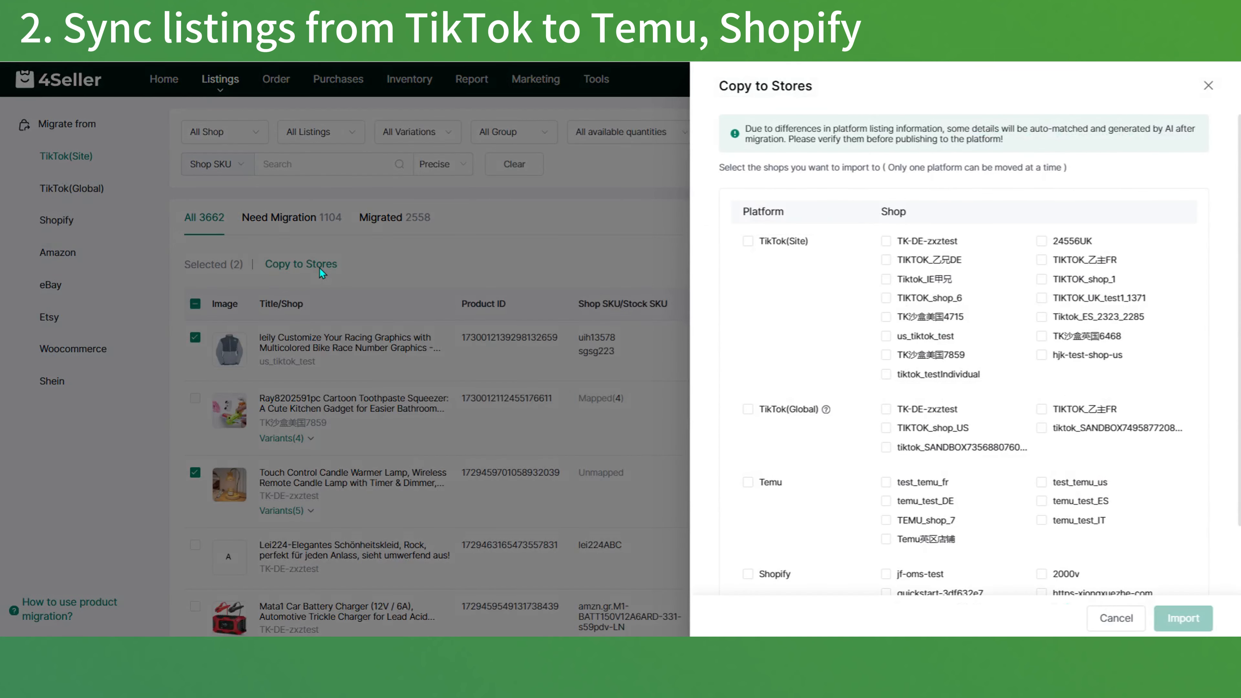
{"action": "left_click", "coordinate": [917, 545]}
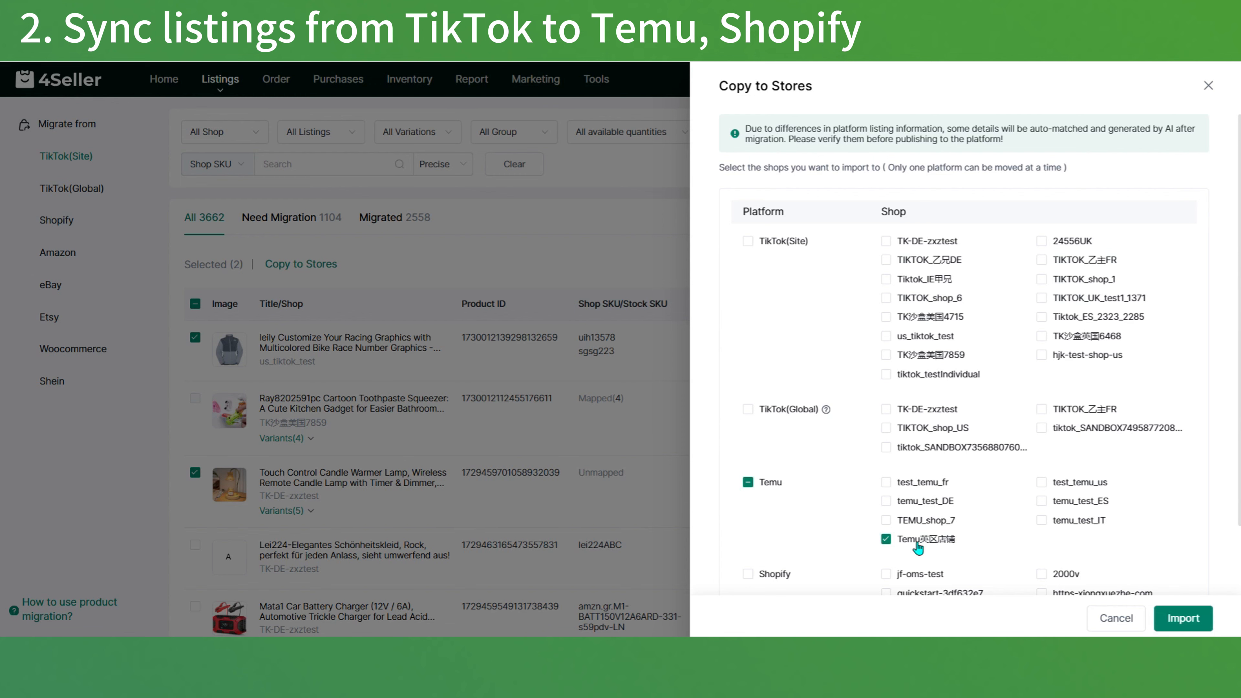
{"action": "scroll", "coordinate": [917, 548], "scroll_direction": "down", "scroll_amount": 2}
{"action": "left_click", "coordinate": [1181, 618]}
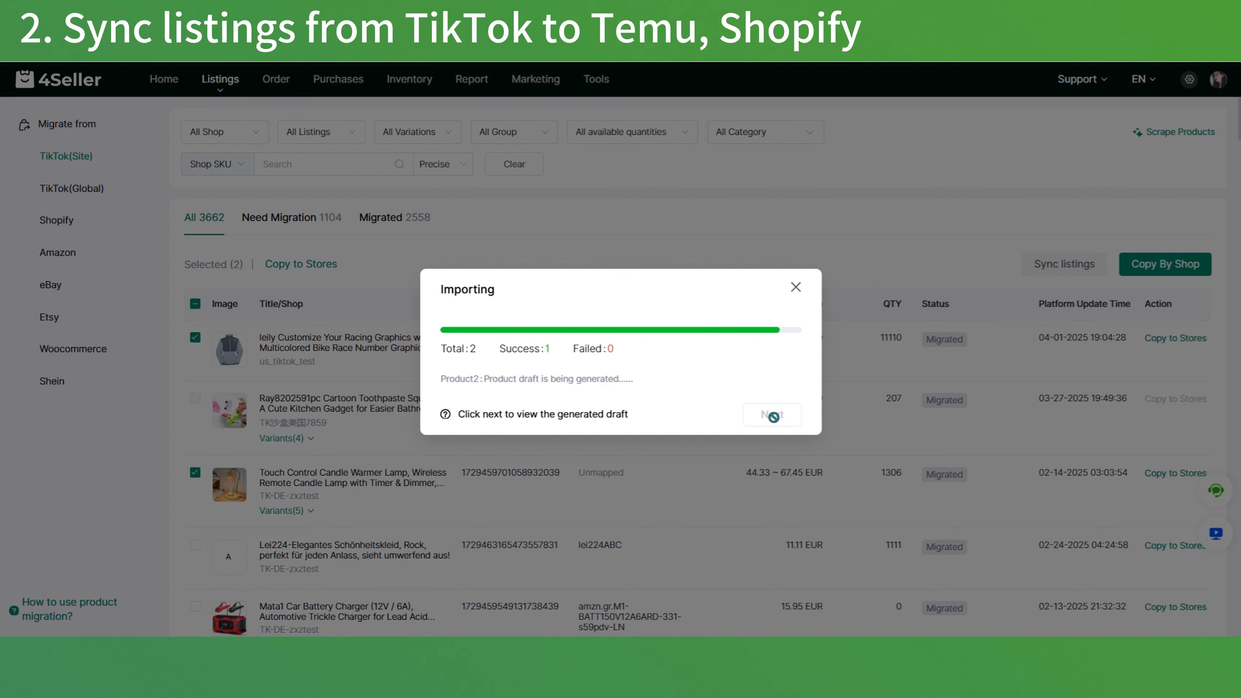
{"action": "left_click", "coordinate": [773, 416]}
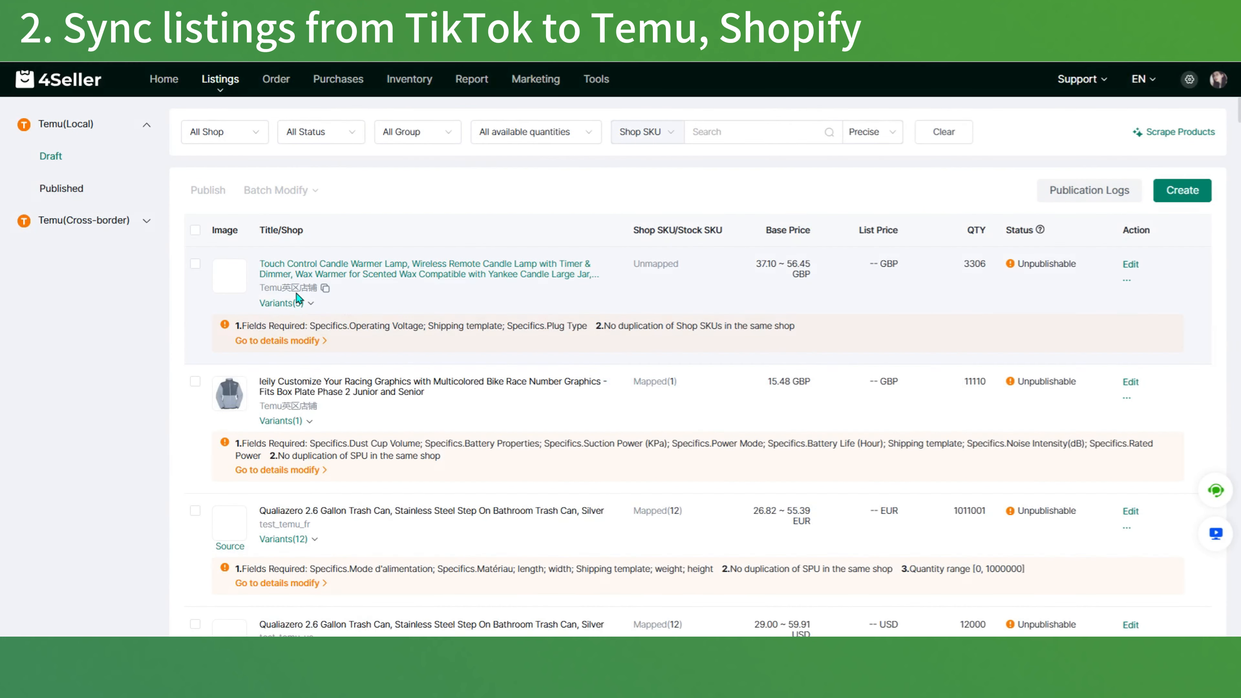
Step: Open the candle warmer lamp and racing graphics jacket Temu drafts in the bulk editor, save them and publish
{"action": "left_click", "coordinate": [195, 263]}
{"action": "left_click", "coordinate": [194, 381]}
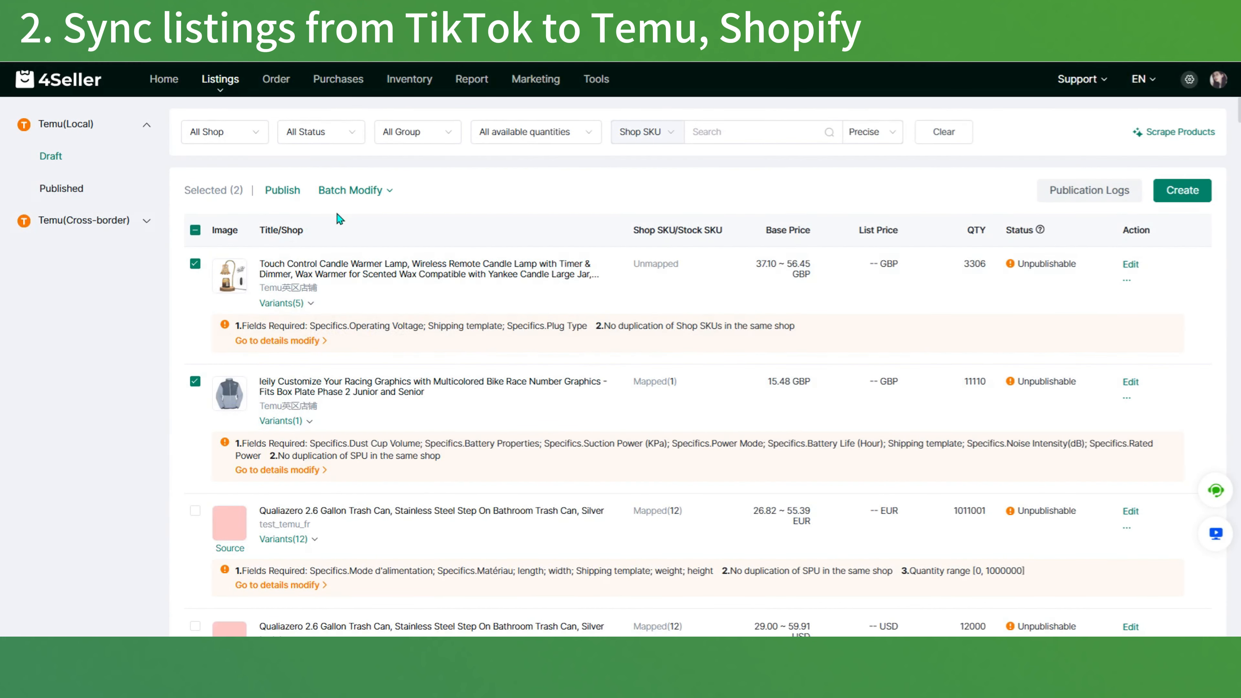
{"action": "left_click", "coordinate": [350, 190]}
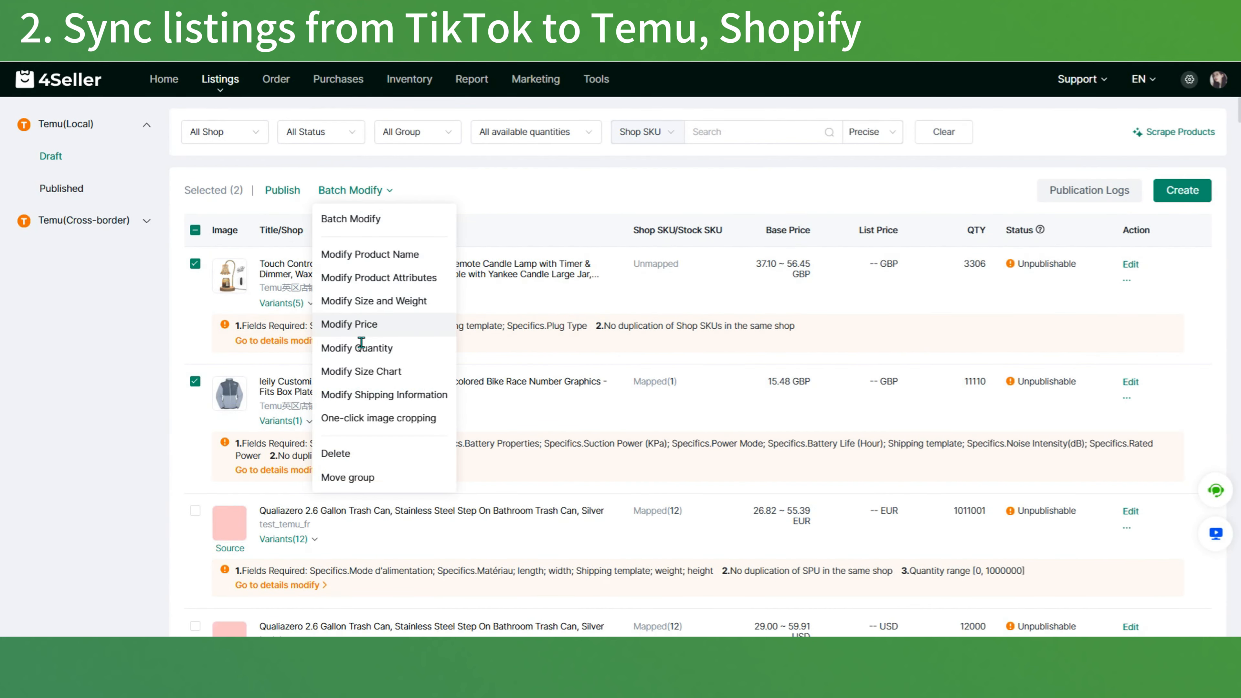
{"action": "left_click", "coordinate": [363, 223]}
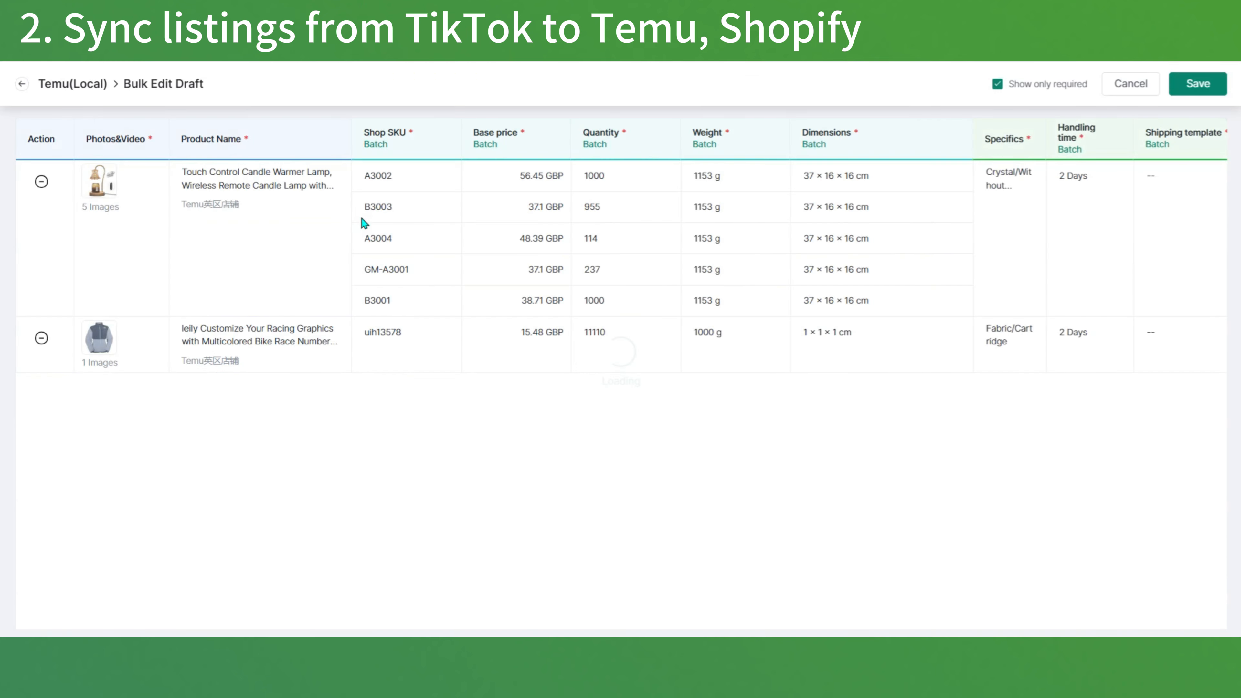
{"action": "left_click", "coordinate": [1202, 88]}
{"action": "left_click", "coordinate": [280, 195]}
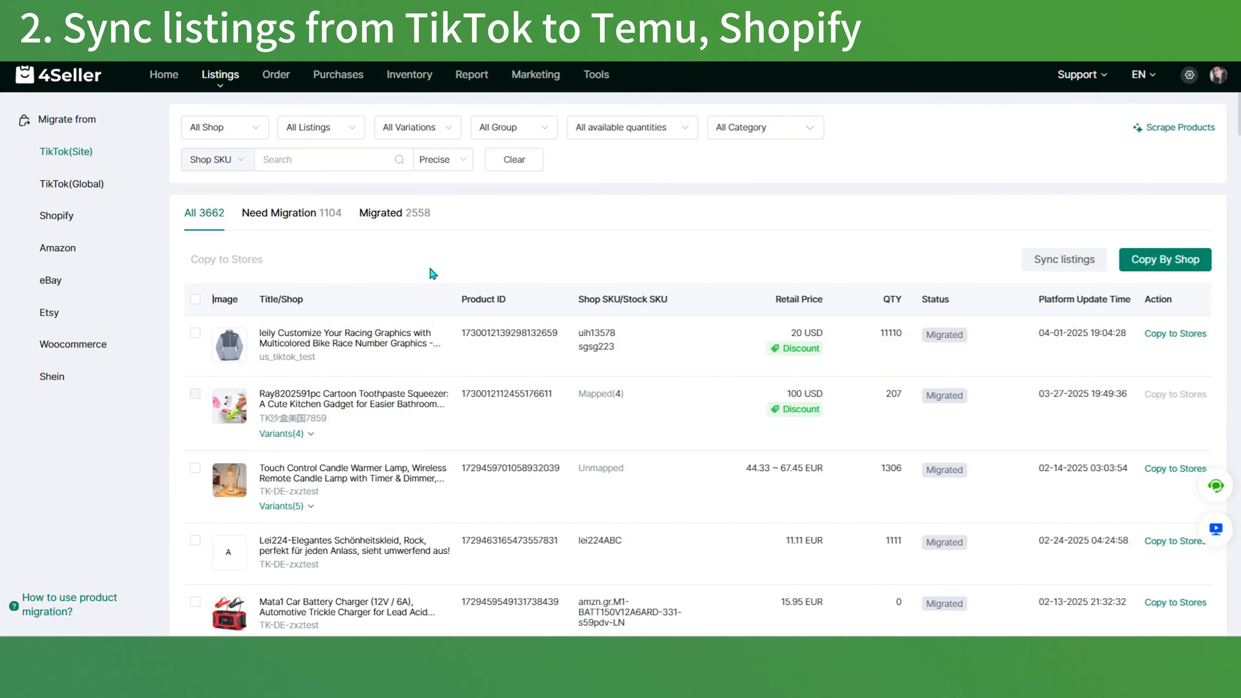
Step: Copy all active products from shop TK-DE-zxztest to the Temu shop Temu英区店铺 and view the generated drafts
{"action": "left_click", "coordinate": [1123, 263]}
{"action": "left_click", "coordinate": [739, 271]}
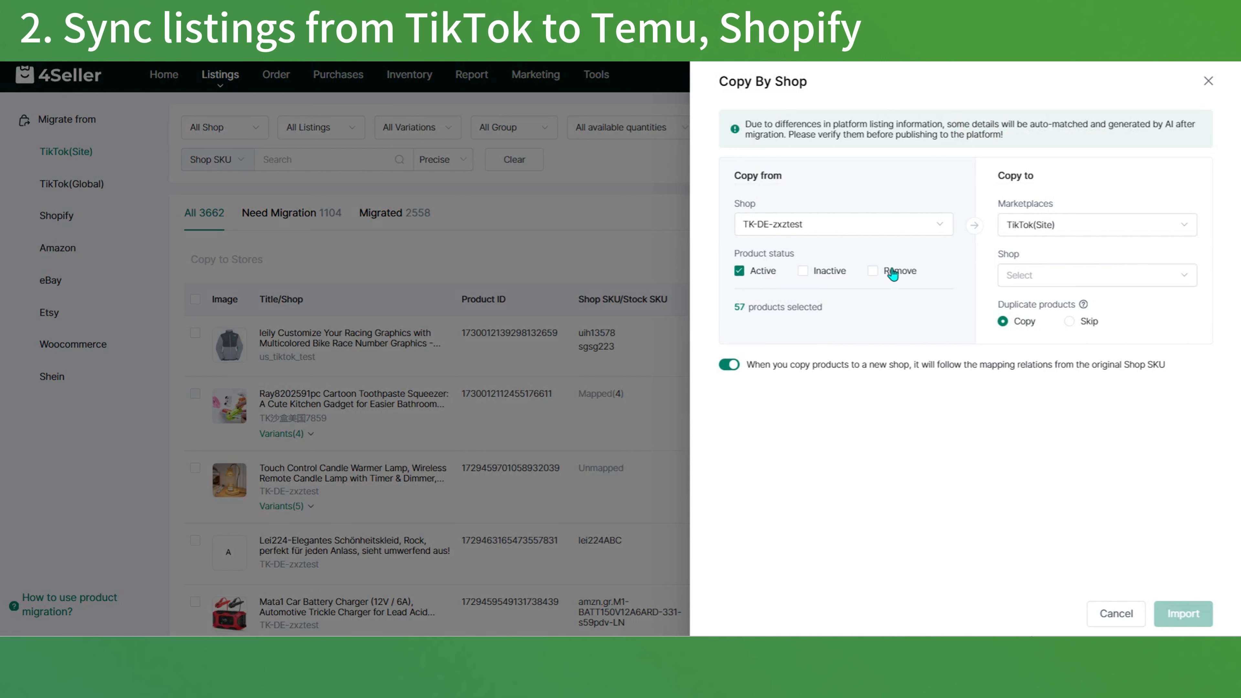
{"action": "left_click", "coordinate": [1088, 231]}
{"action": "left_click", "coordinate": [1065, 318]}
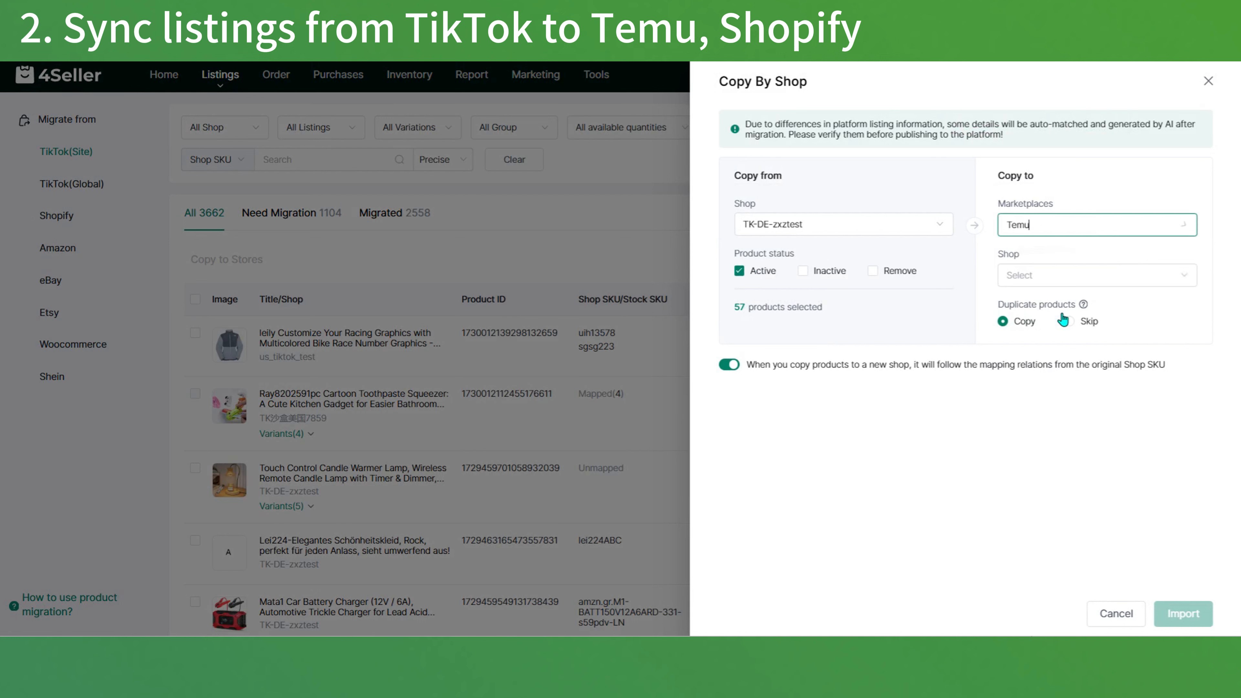
{"action": "left_click", "coordinate": [1070, 277]}
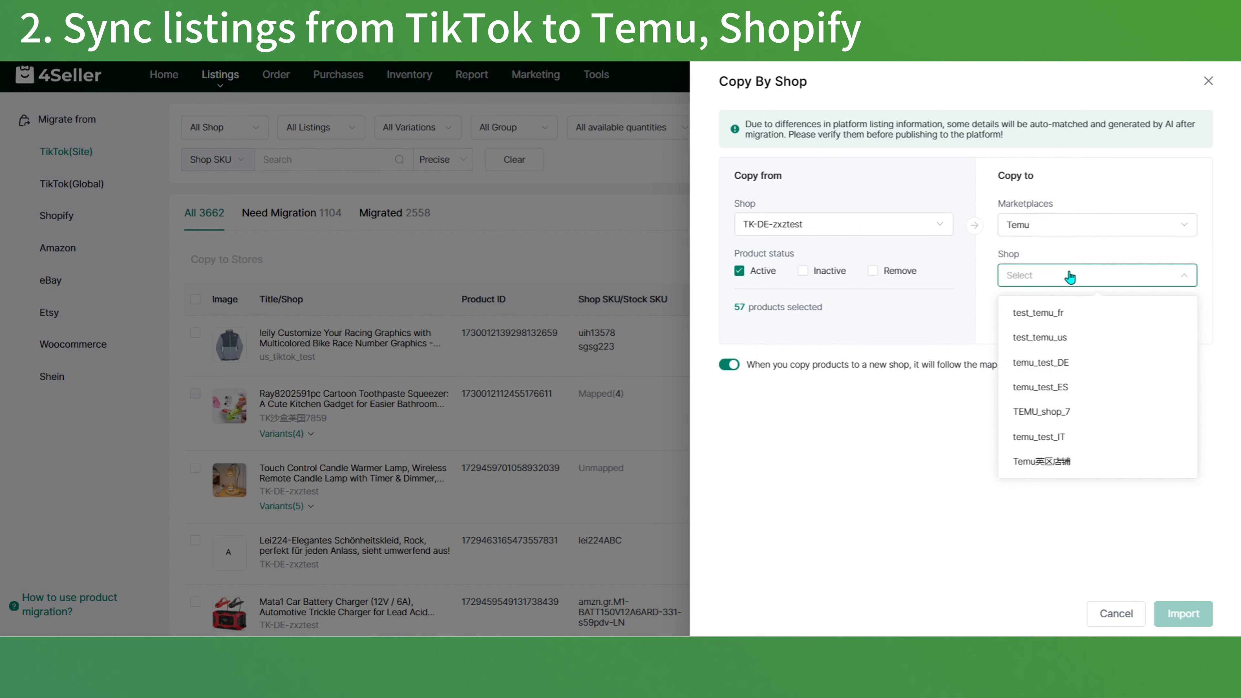
{"action": "left_click", "coordinate": [1052, 462]}
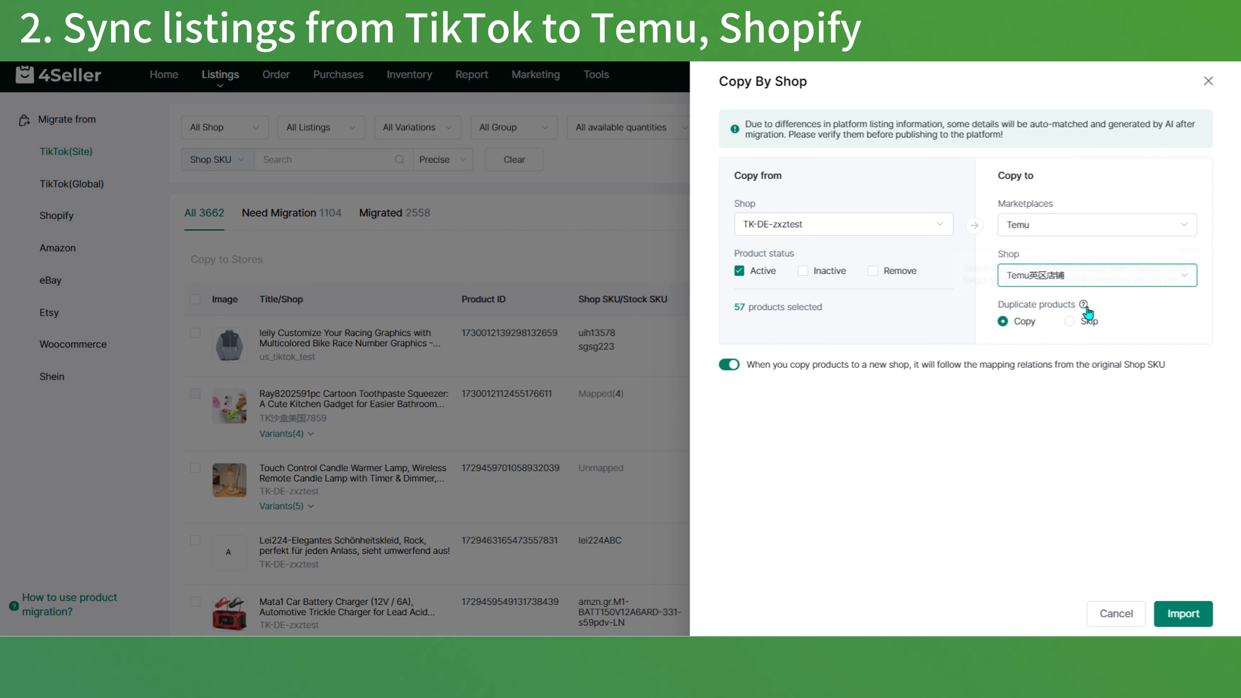
{"action": "mouse_move", "coordinate": [1084, 307]}
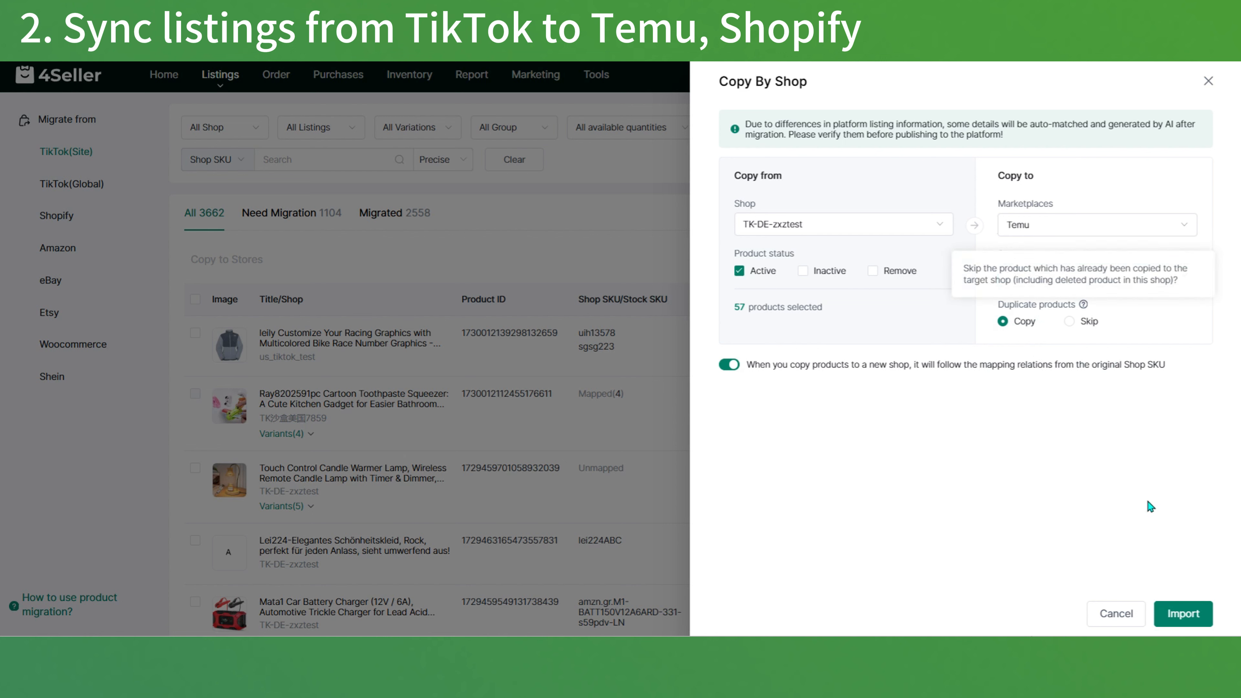
{"action": "left_click", "coordinate": [1182, 613]}
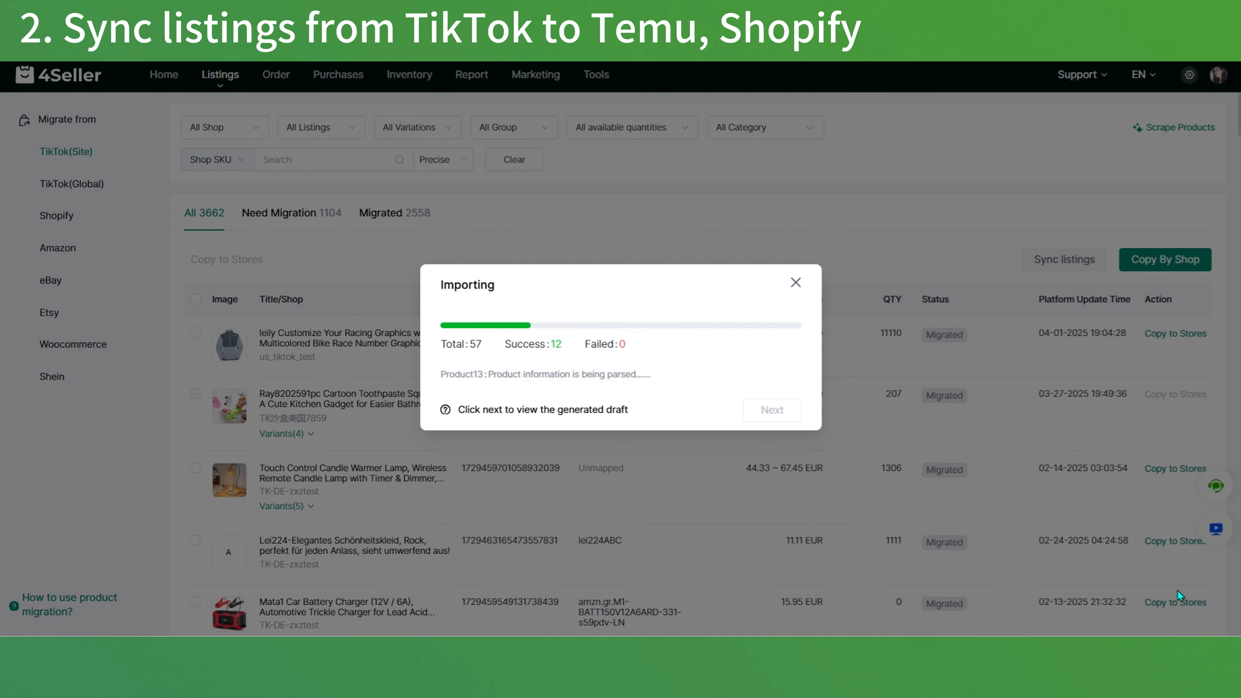
{"action": "left_click", "coordinate": [776, 413]}
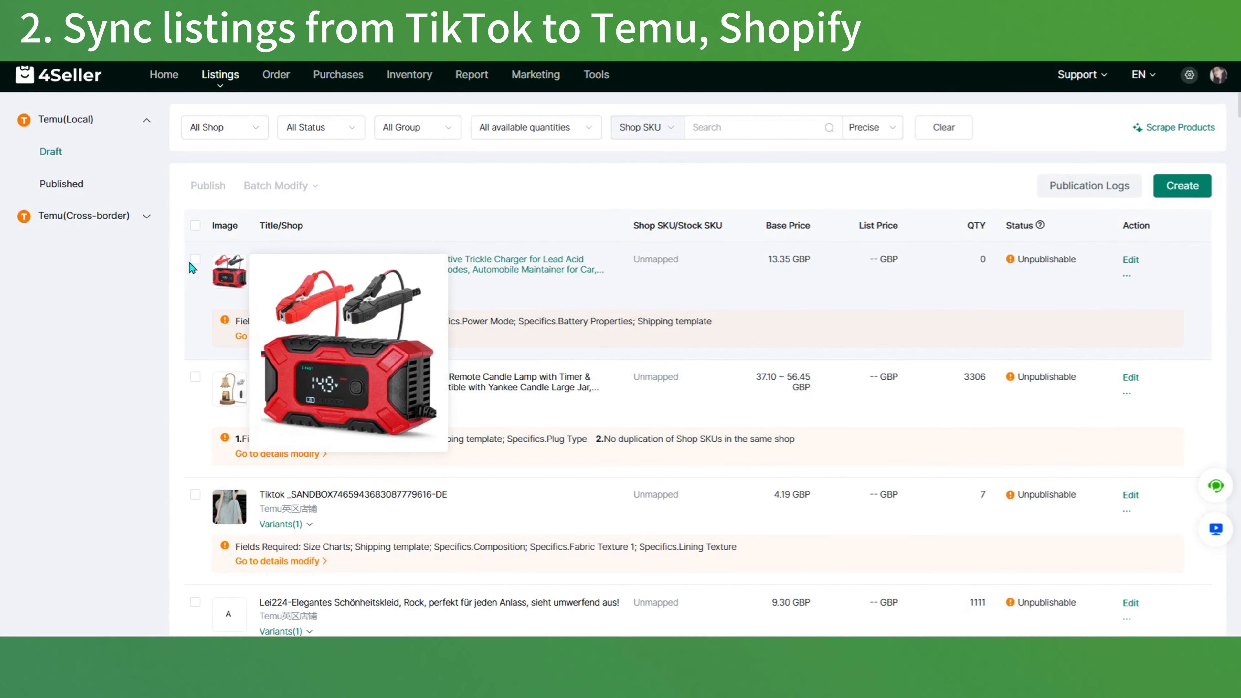
Step: Open the car battery charger and candle warmer lamp Temu drafts in the bulk editor and save them
{"action": "left_click", "coordinate": [195, 259]}
{"action": "left_click", "coordinate": [195, 377]}
{"action": "left_click", "coordinate": [349, 185]}
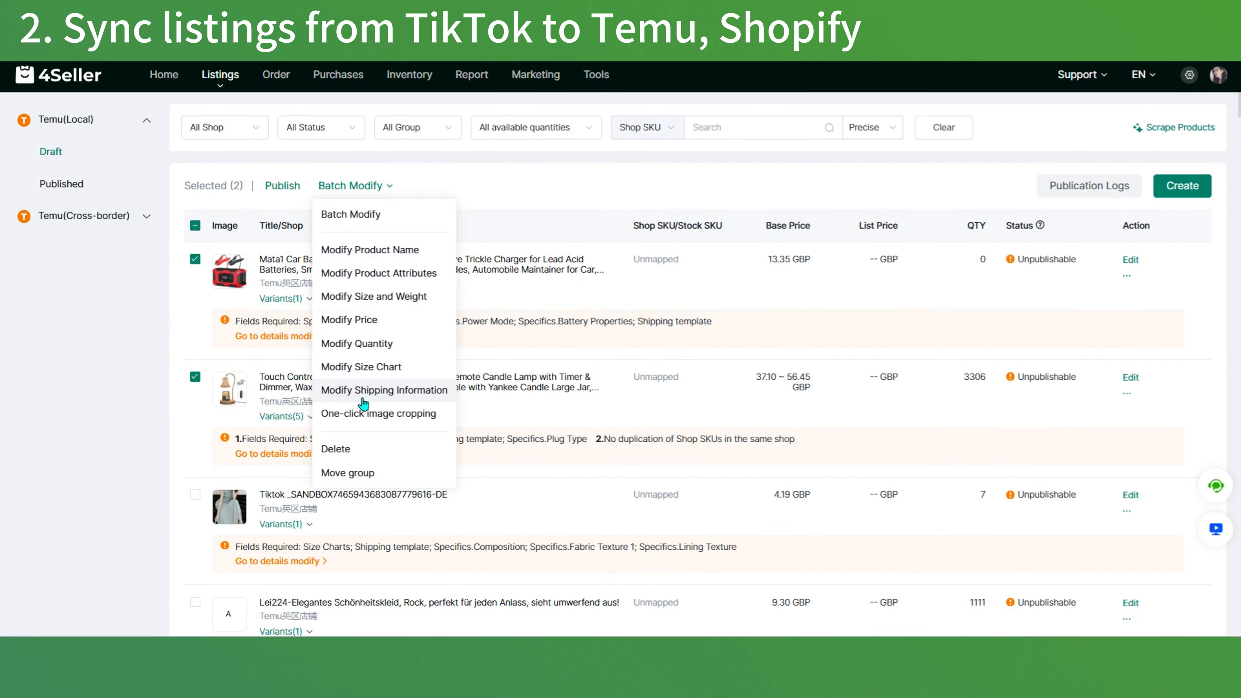
{"action": "left_click", "coordinate": [360, 215]}
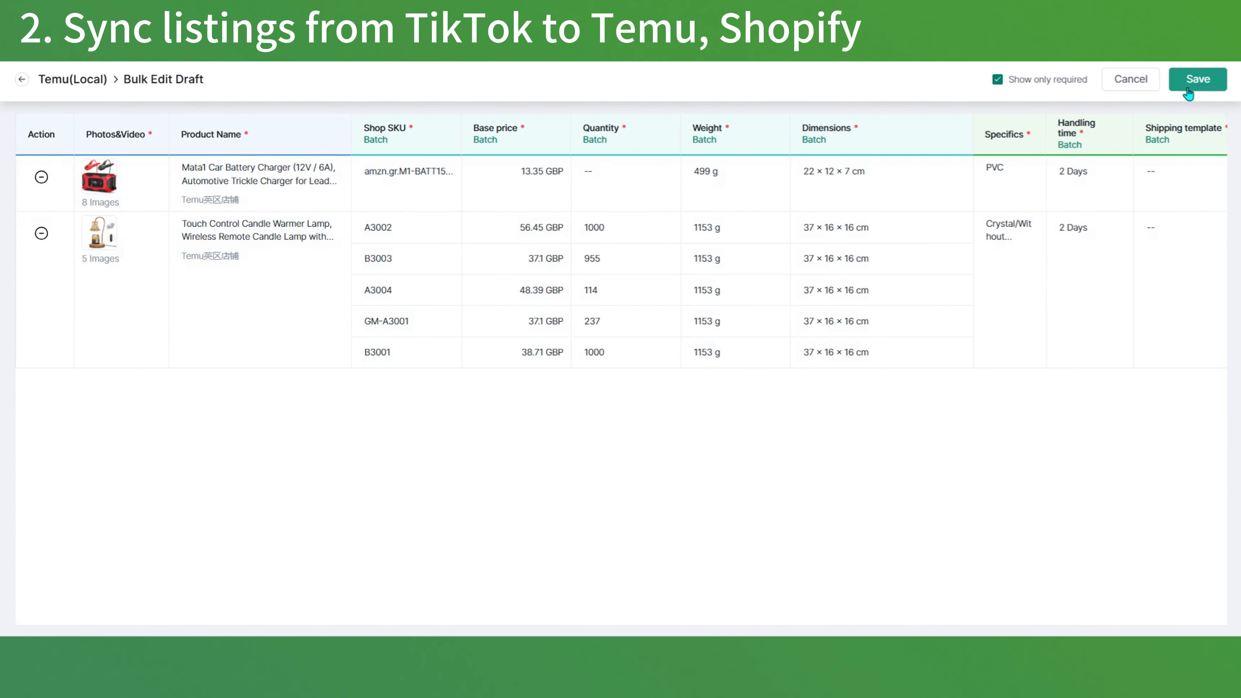
{"action": "left_click", "coordinate": [1189, 91]}
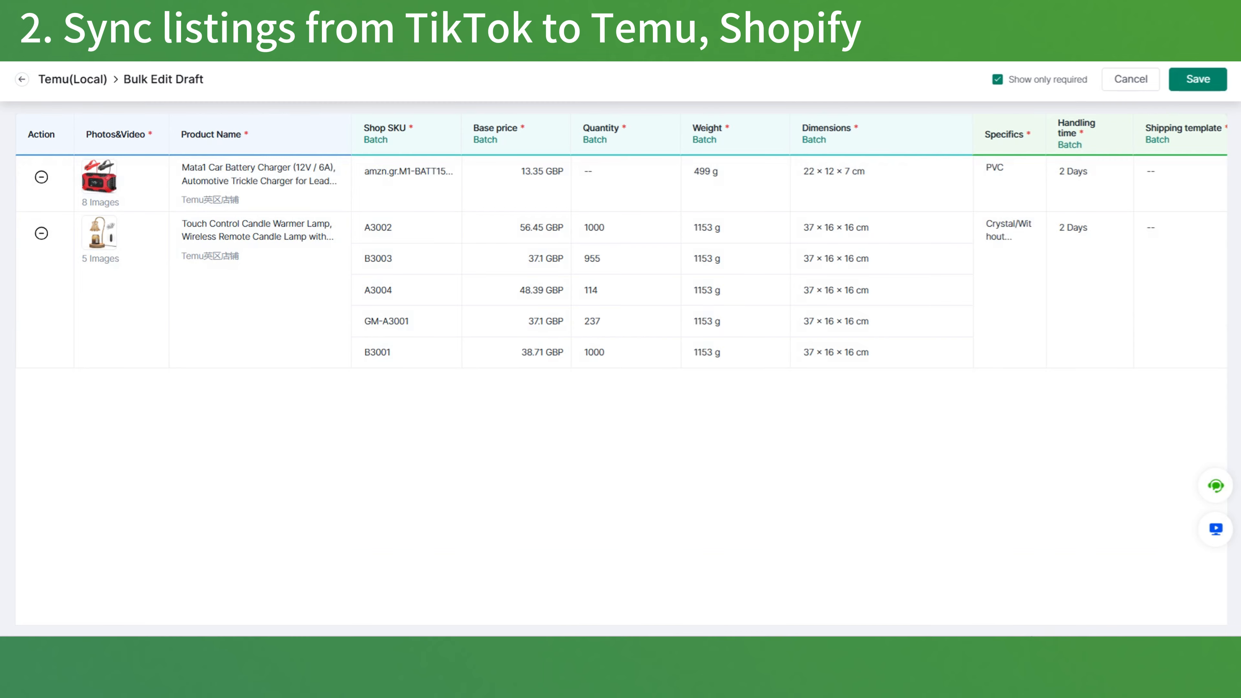
{"action": "mouse_move", "coordinate": [216, 92]}
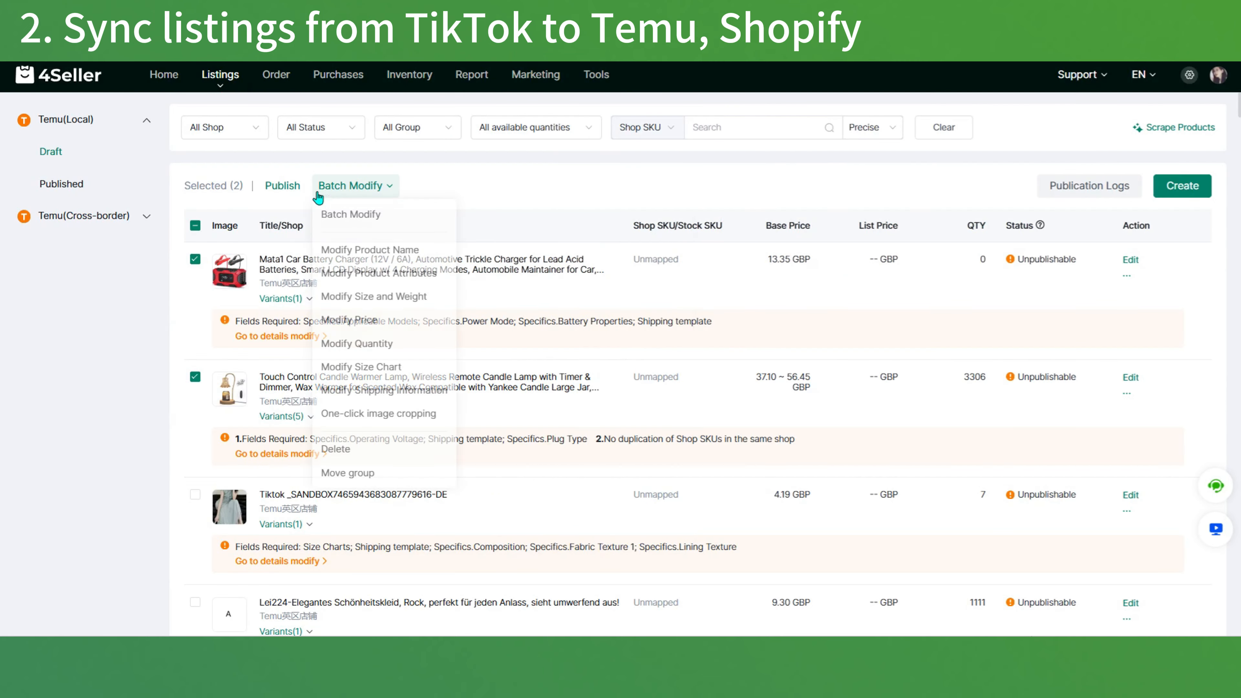